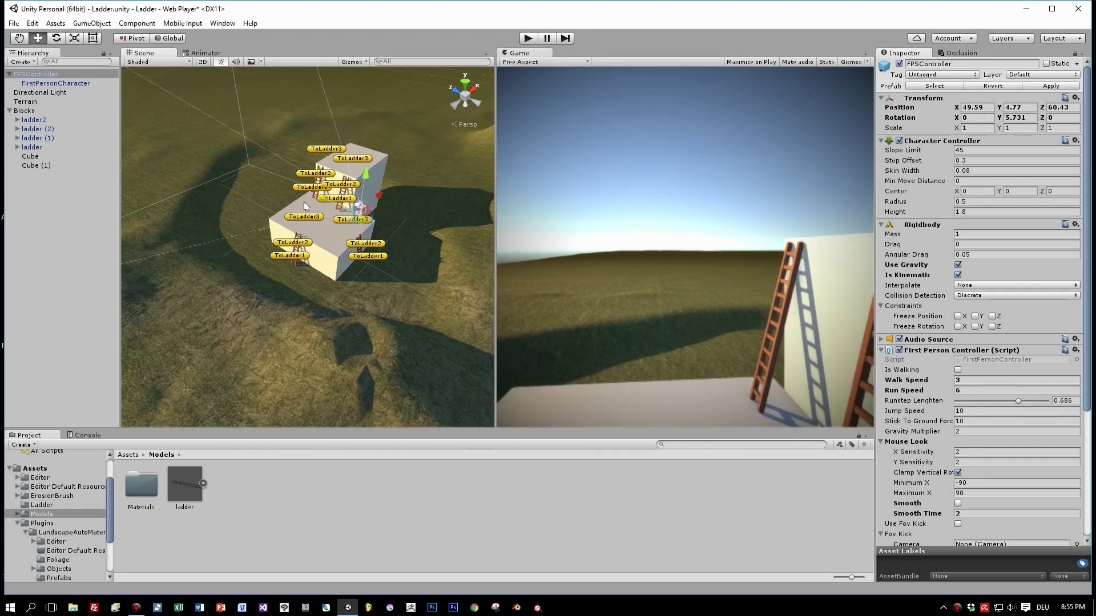
Position the FPSController on top of the lower block at about X 48.114, Y 3.67, Z 64.54
left_click_drag(304, 203, 282, 193)
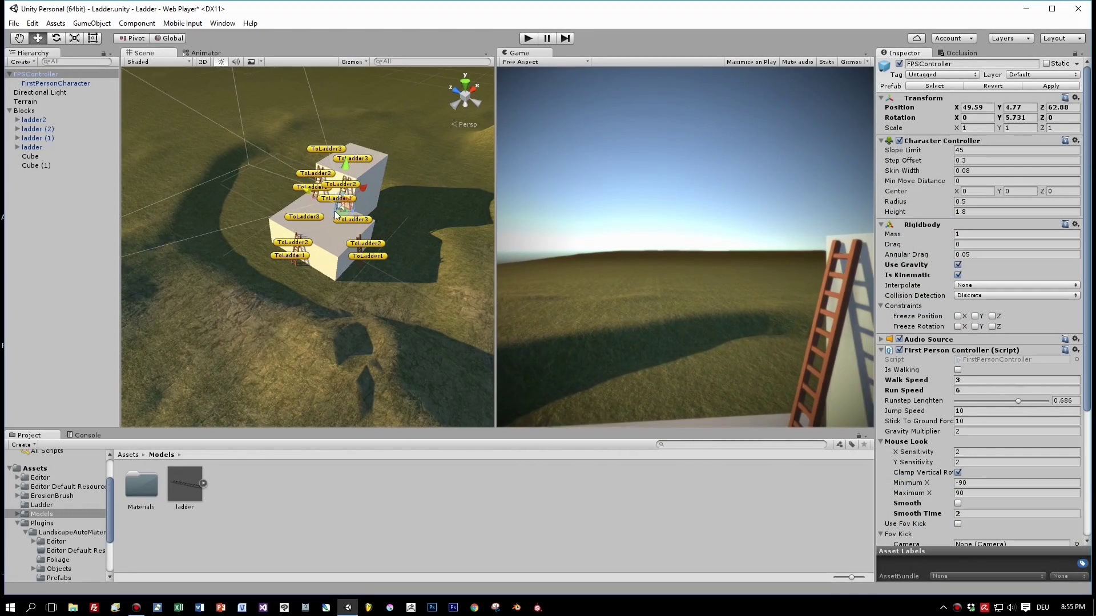
left_click_drag(368, 193, 273, 197)
key("f")
left_click_drag(354, 246, 620, 168)
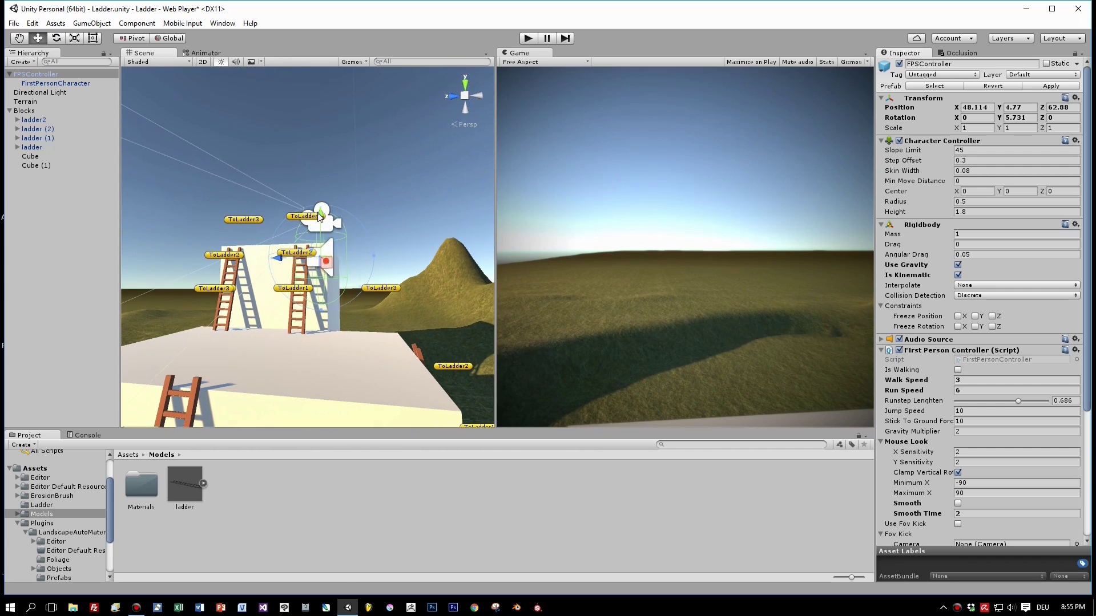
left_click_drag(317, 212, 302, 279)
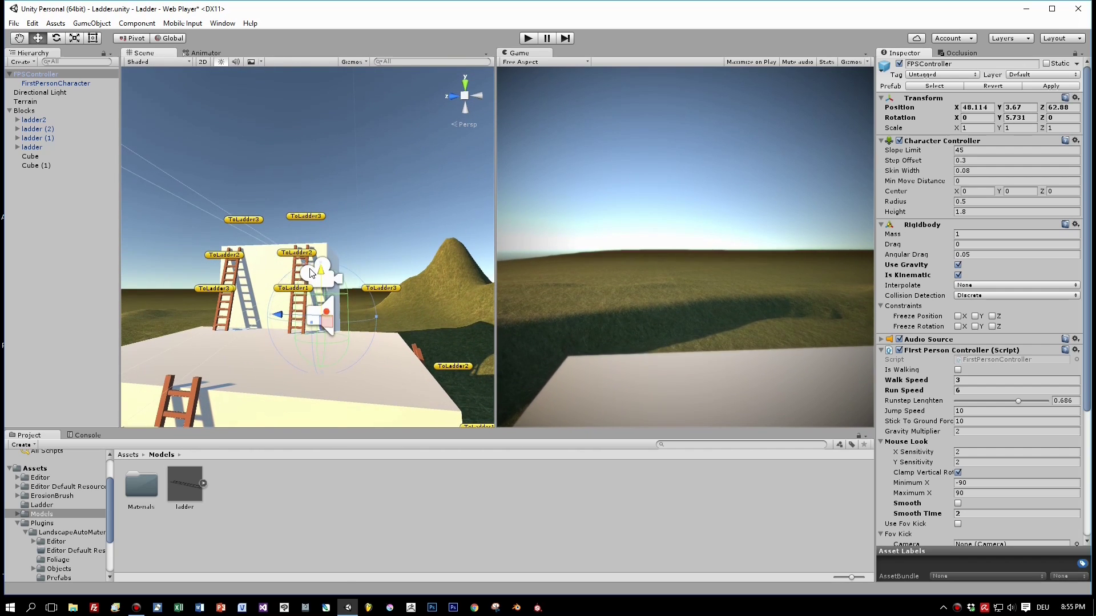
left_click_drag(274, 314, 239, 334)
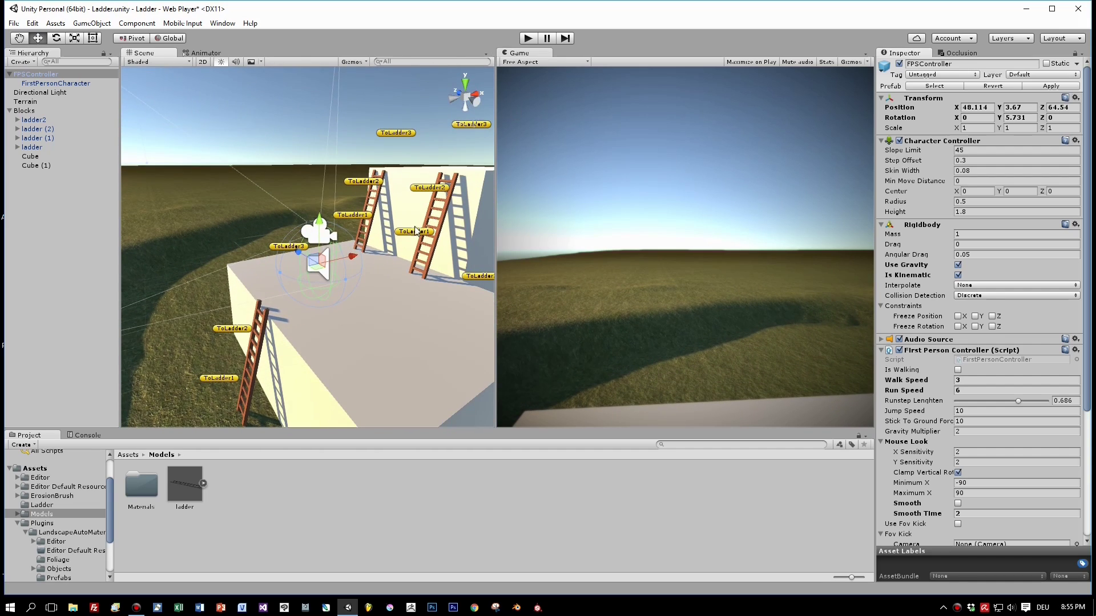
Turn the FPSController around its Y axis to a rotation of about 146.48
left_click_drag(359, 289, 436, 310, "alt")
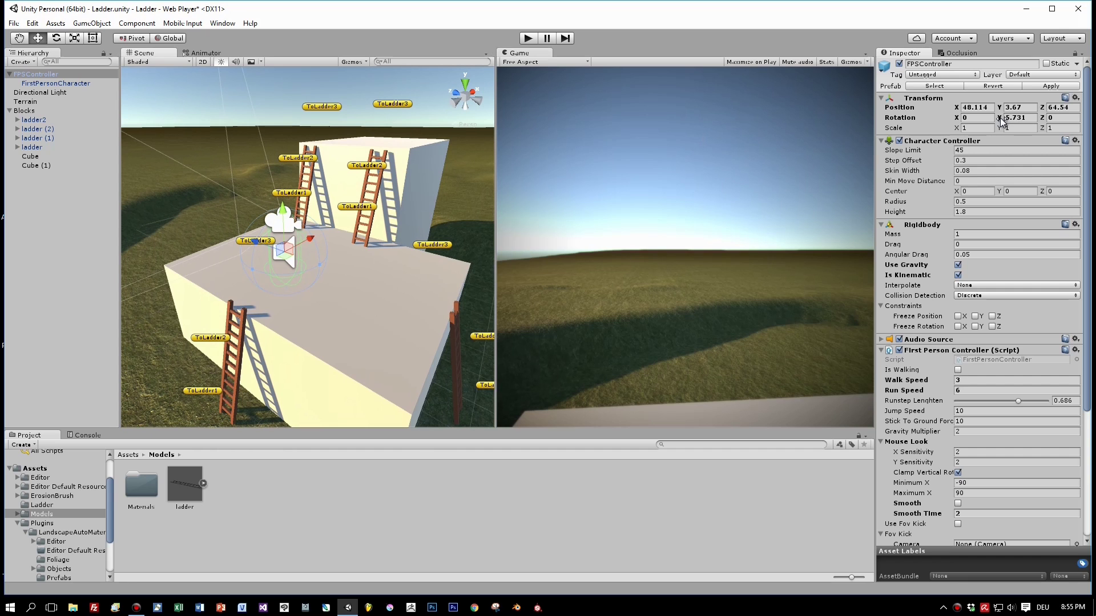
left_click_drag(1000, 117, 272, 193)
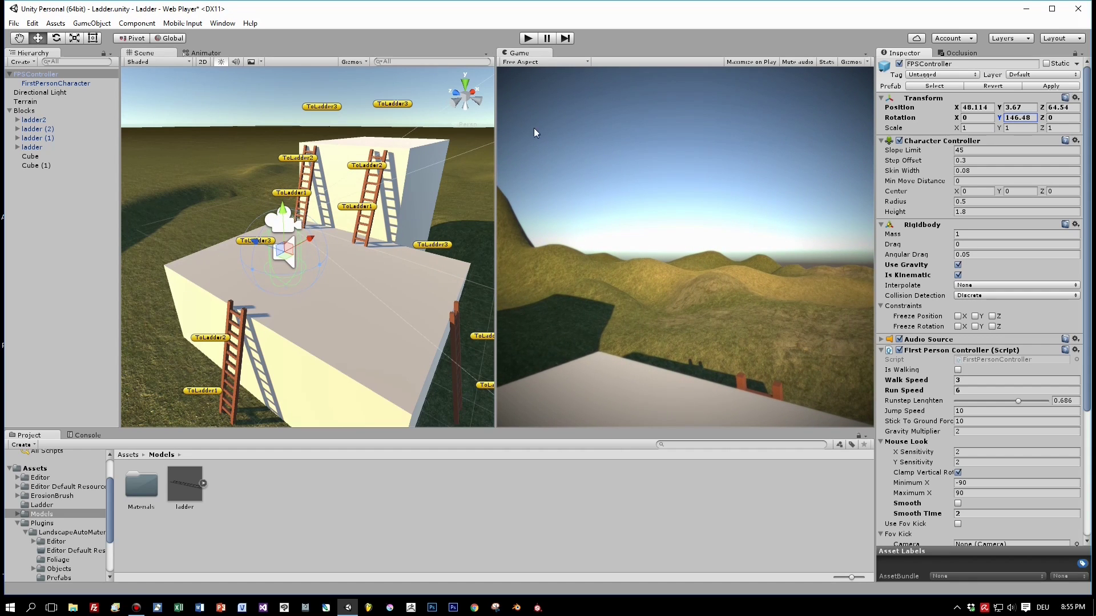
scroll(345, 239, "down", 5)
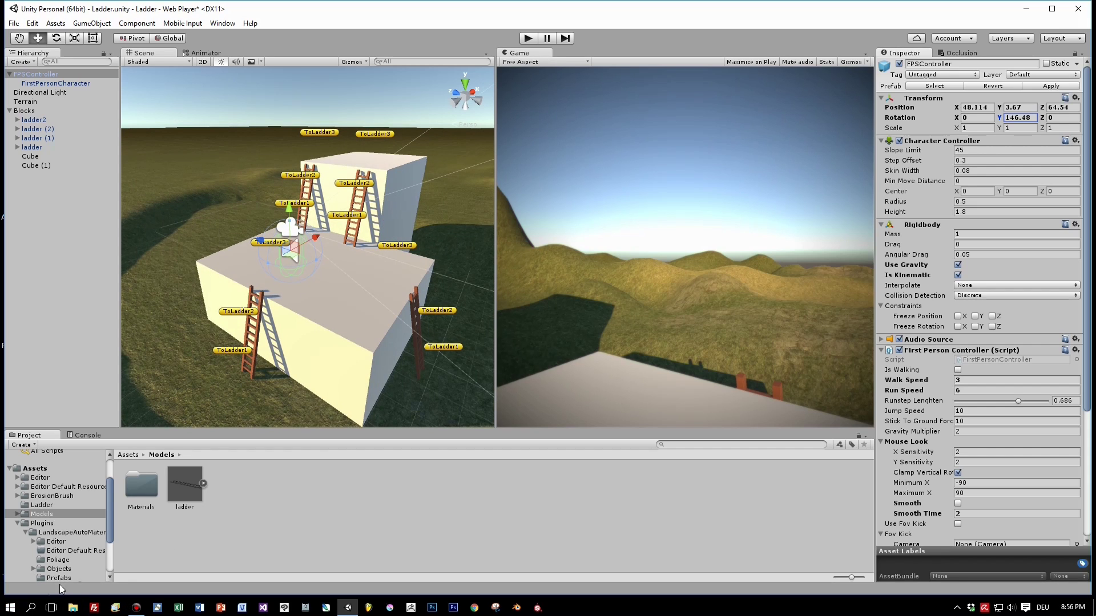
Import metal_box.fbx from the Blender Projects folder into the Models asset folder
left_click(76, 609)
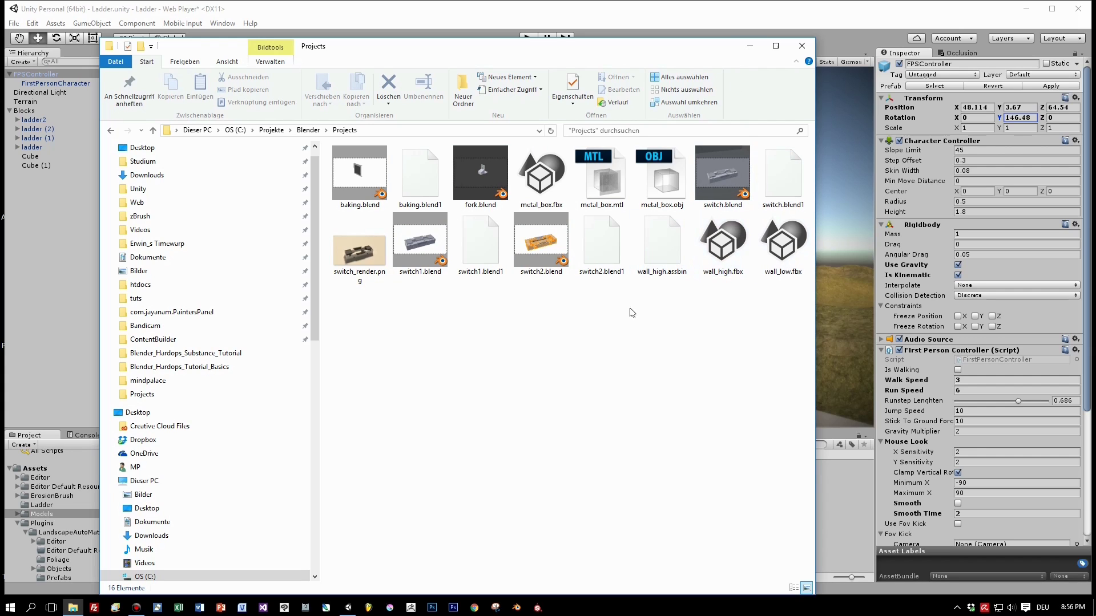
left_click(548, 184)
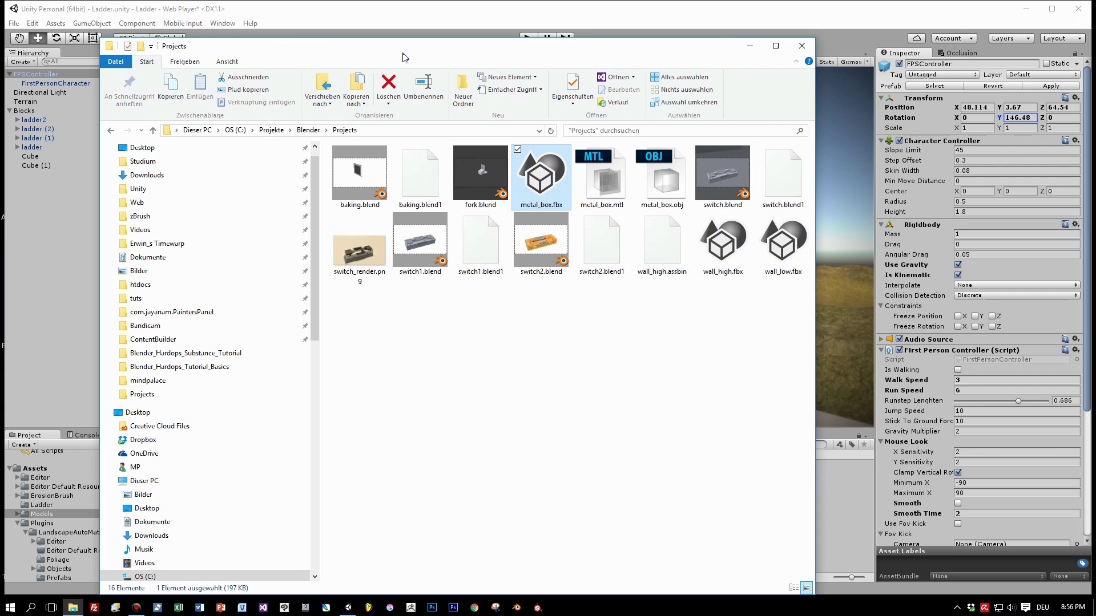
left_click_drag(403, 51, 873, 141)
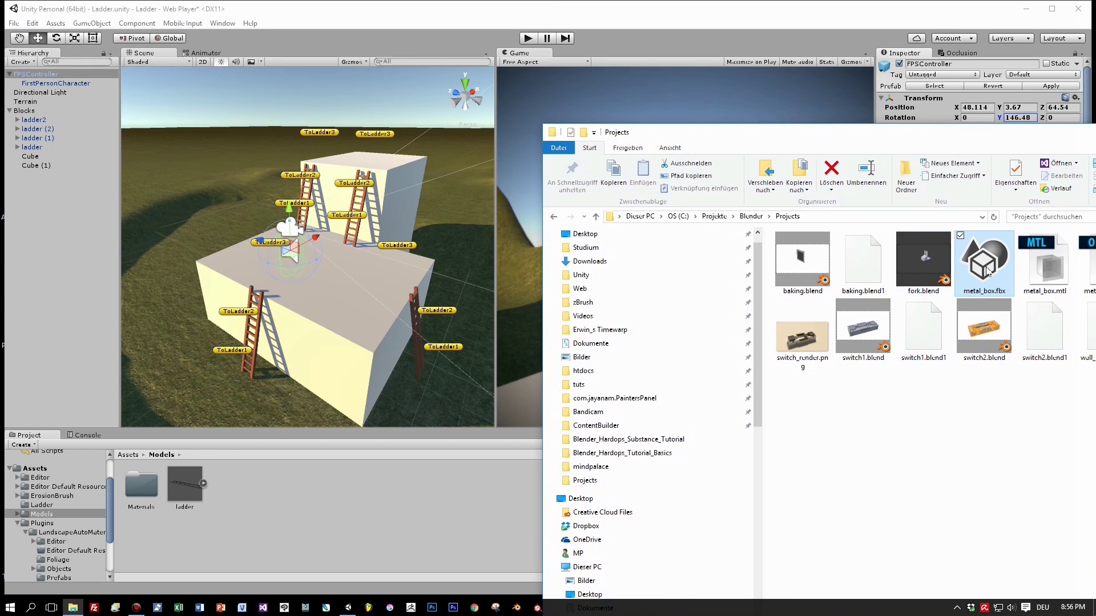
left_click_drag(983, 262, 273, 499)
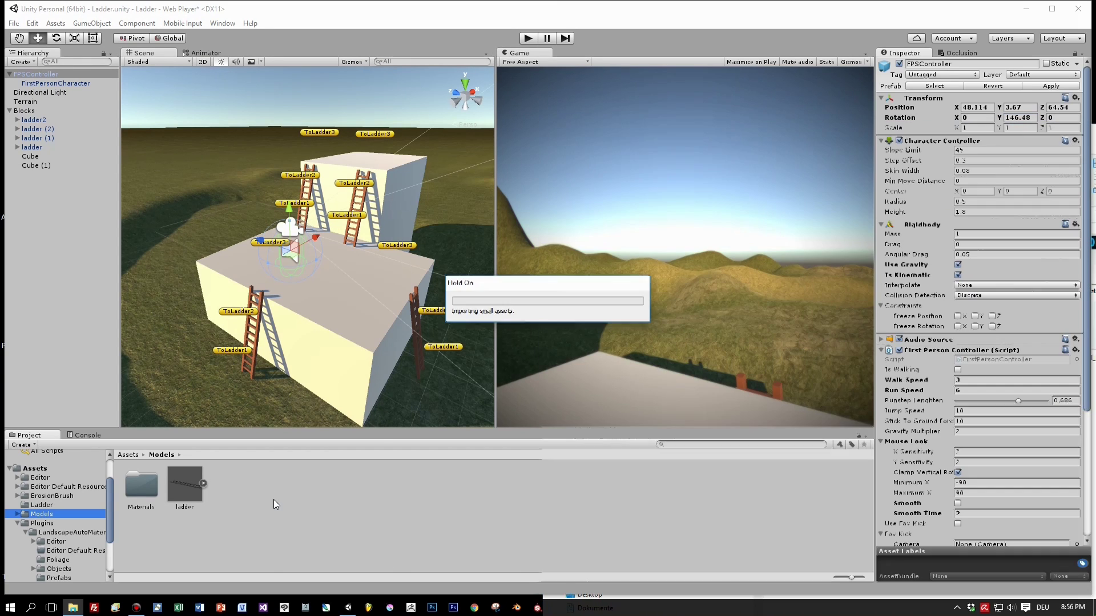
Place the metal_box model on the lower block in front of the ladder and rotate it to about -146.856 around Y
left_click(234, 488)
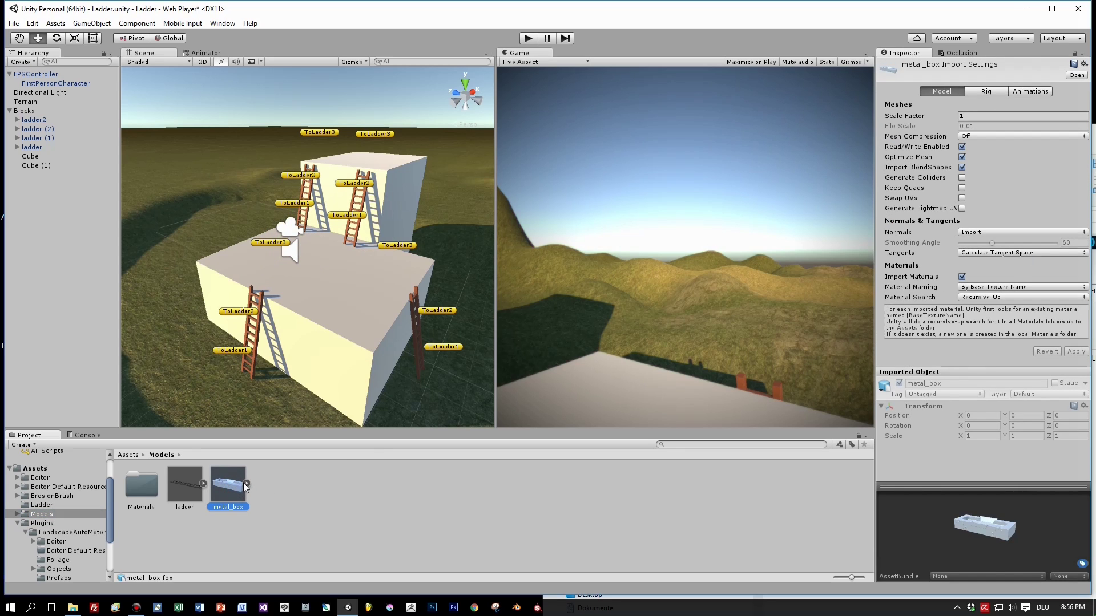
left_click_drag(228, 484, 375, 272)
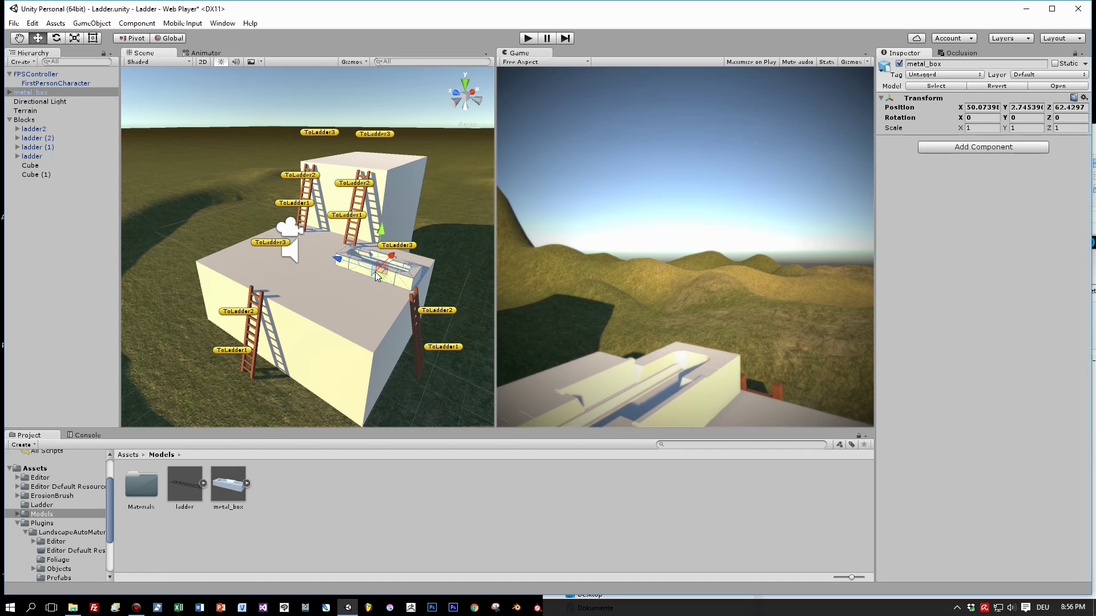
key("f")
left_click_drag(217, 307, 386, 326, "alt")
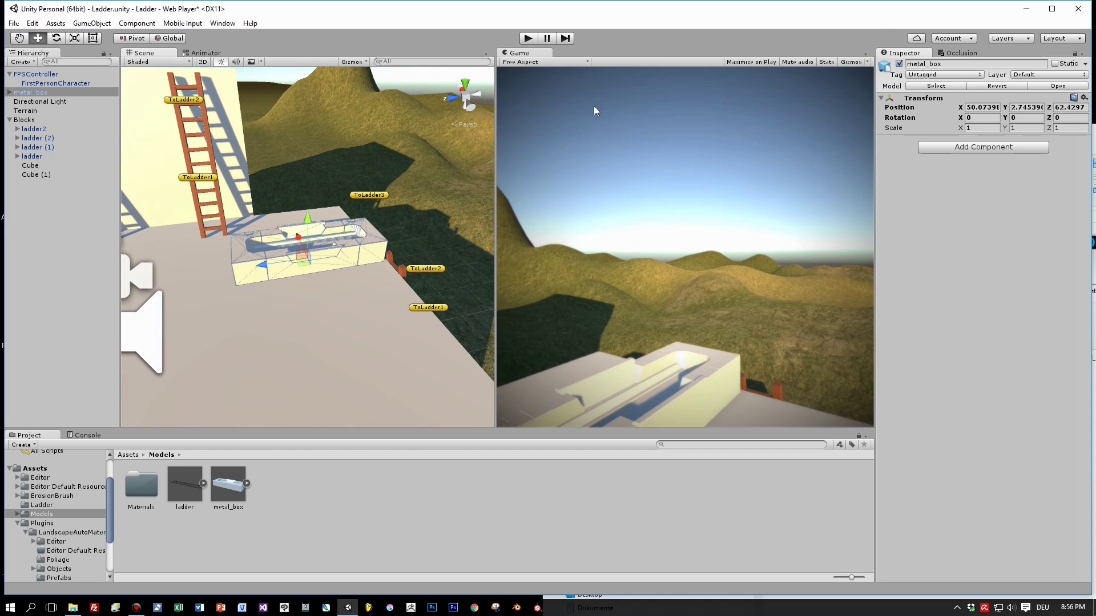
left_click(56, 39)
left_click_drag(287, 287, 554, 304)
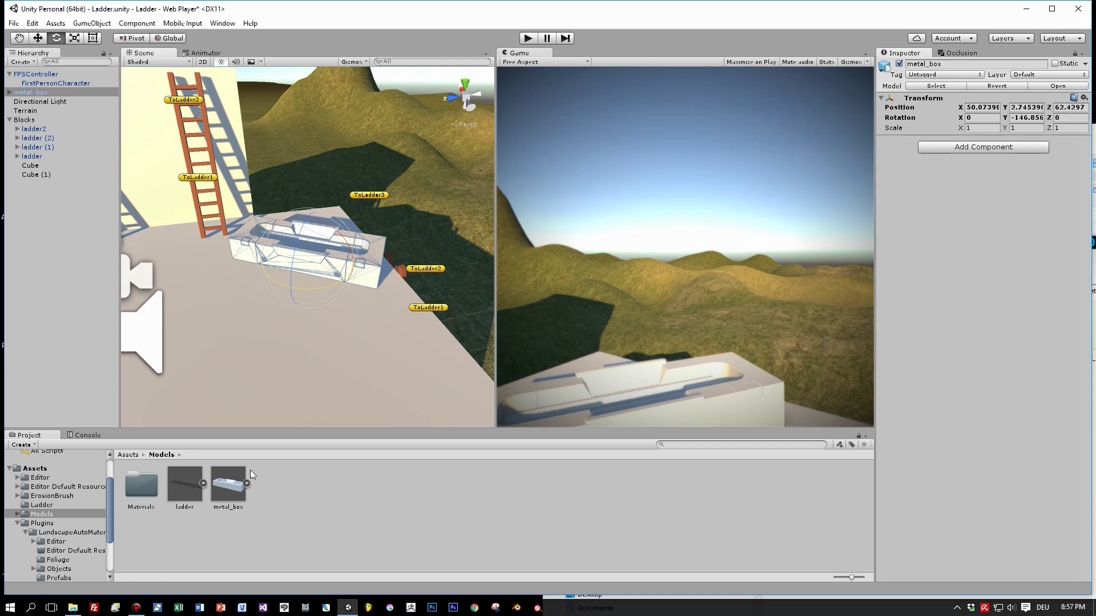
Examine the materials assigned to the buttons, metal and plastic_insets parts of the metal_box object
left_click(231, 484)
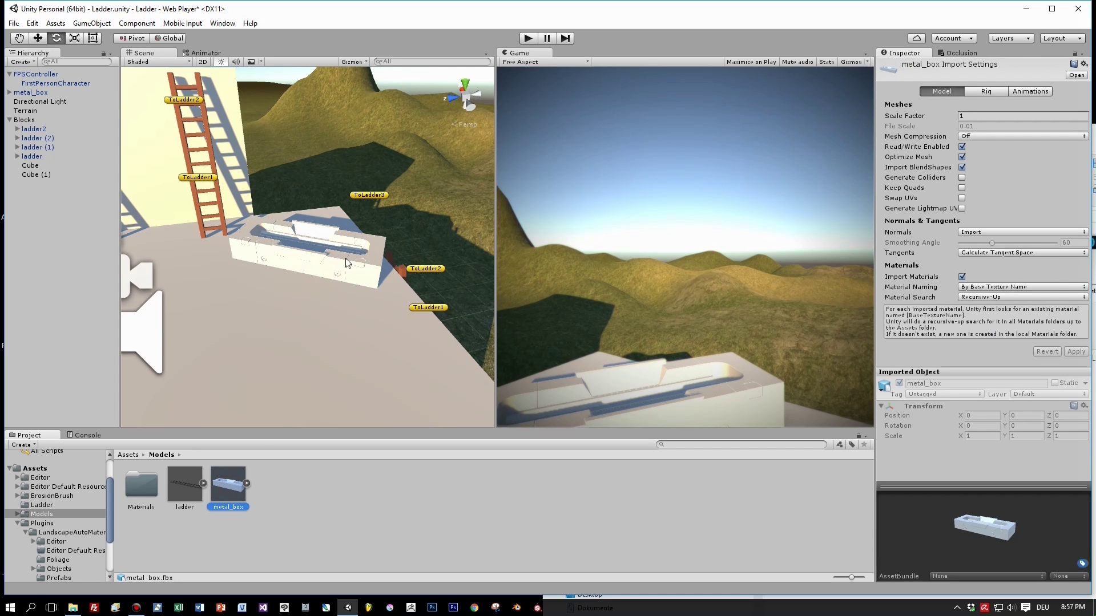
left_click(345, 263)
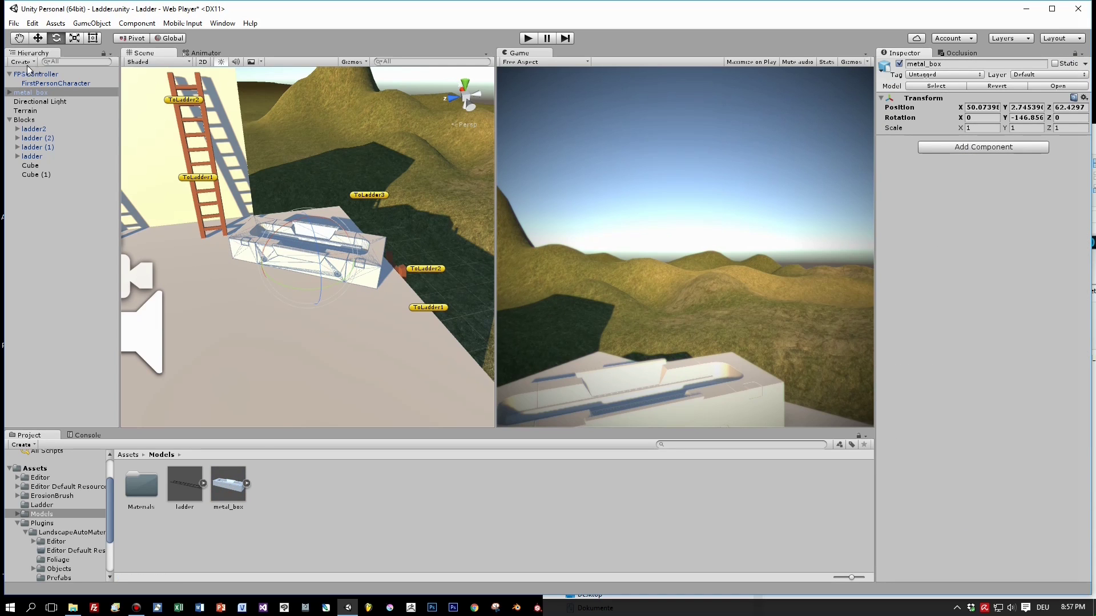
left_click(9, 92)
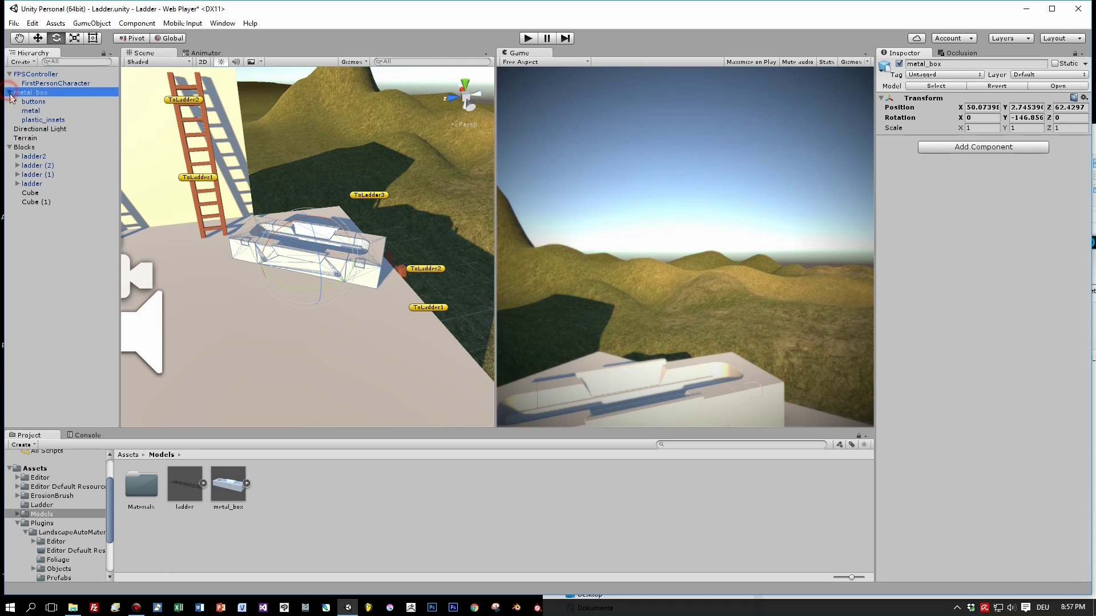
left_click(37, 120)
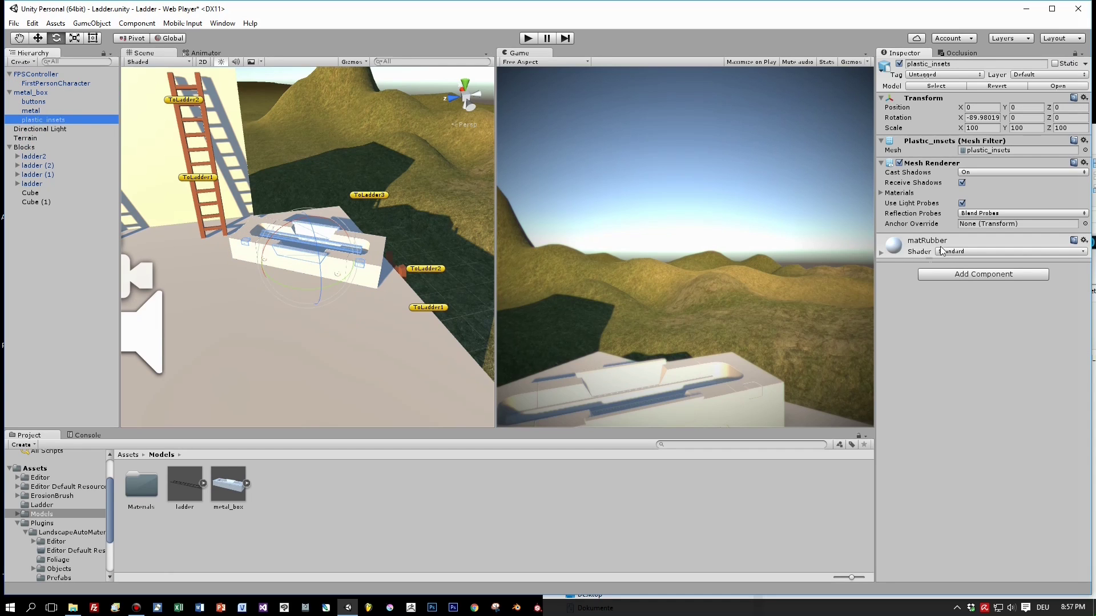
left_click(881, 255)
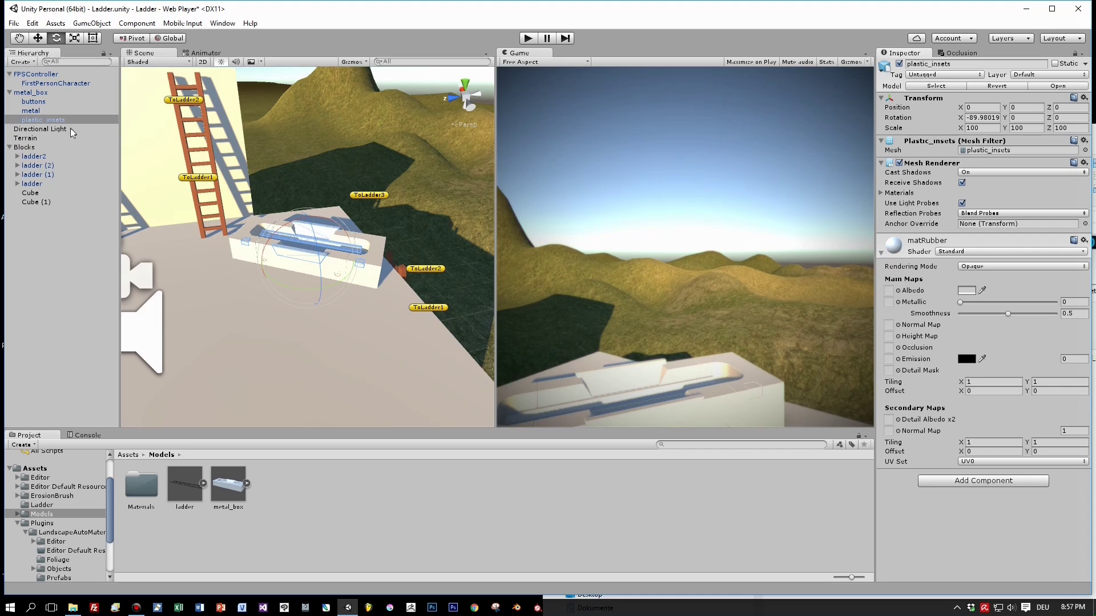
left_click(31, 112)
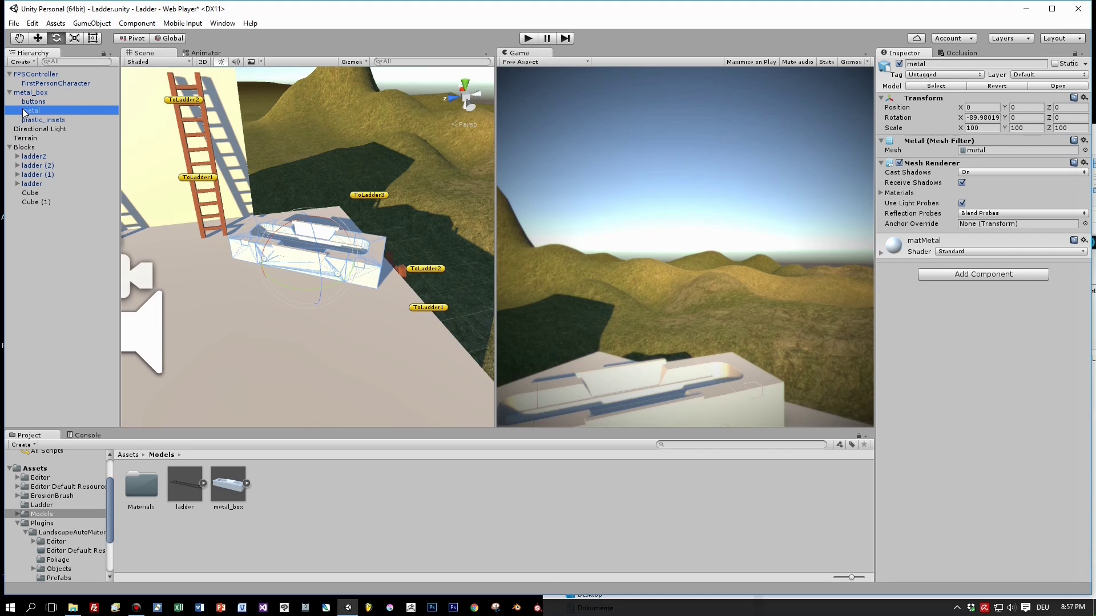
left_click(880, 254)
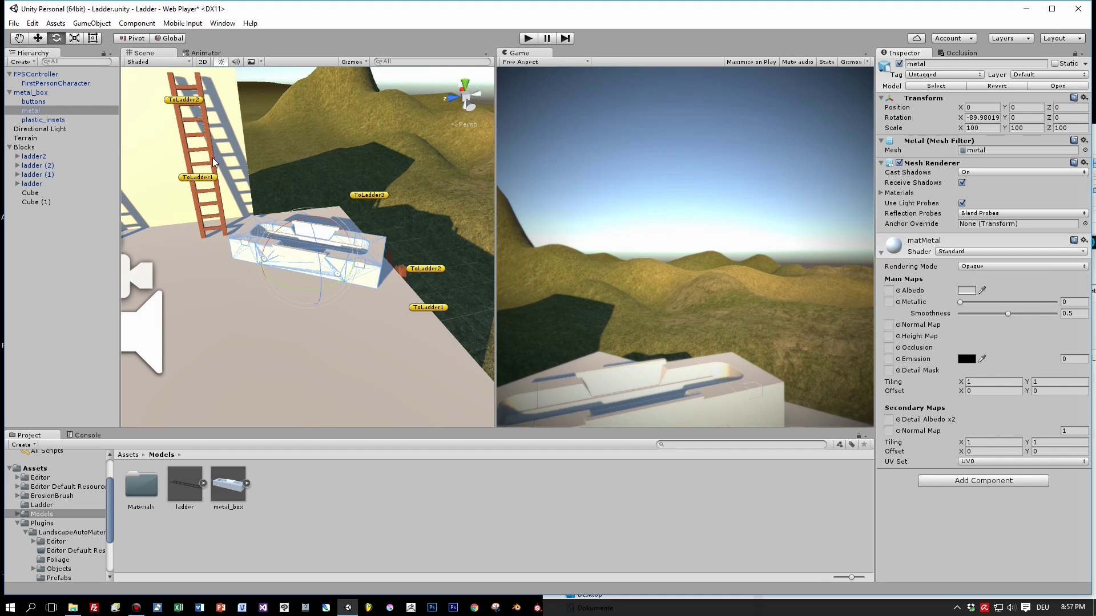
left_click(33, 101)
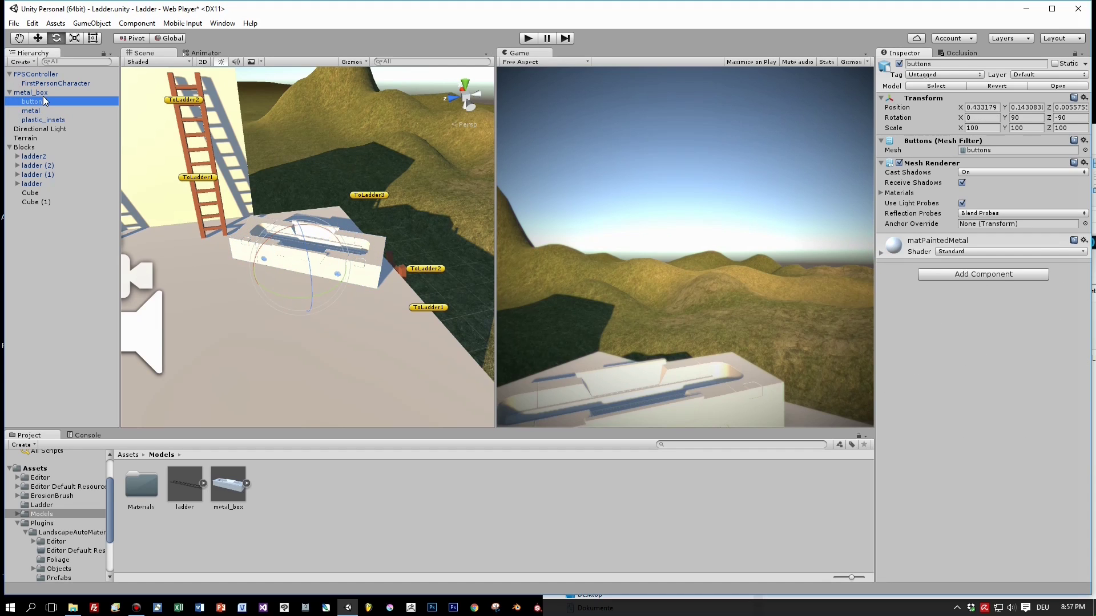
left_click(36, 113)
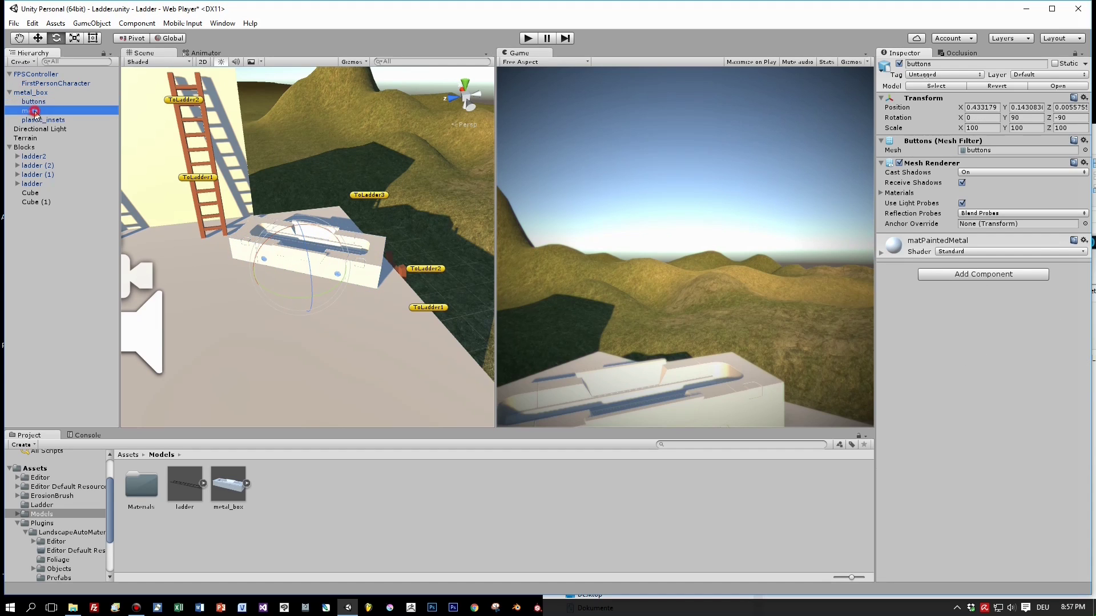
left_click(44, 120)
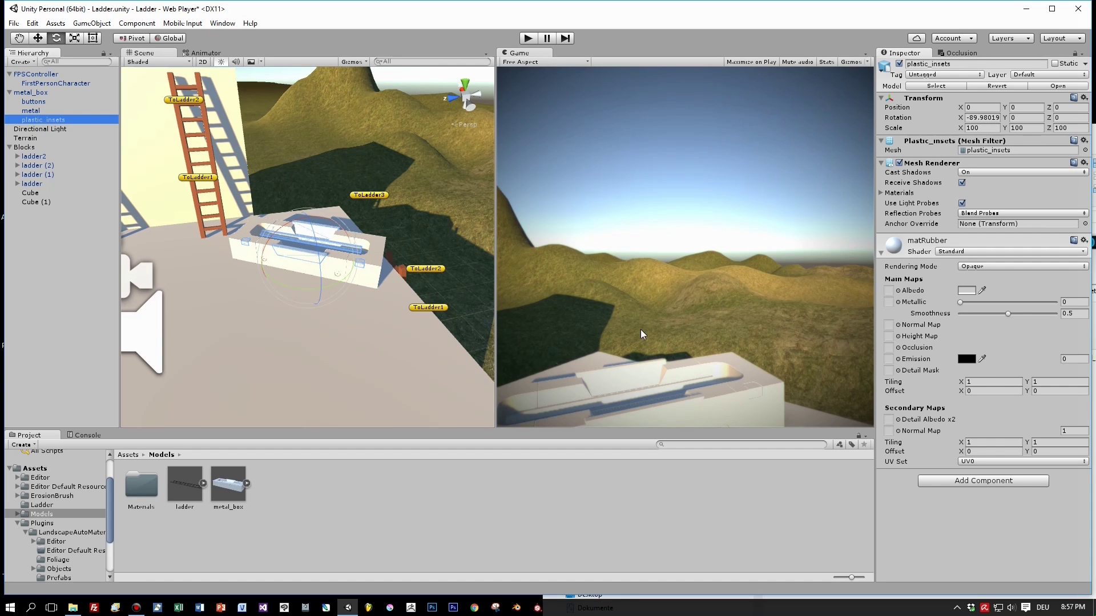
scroll(345, 278, "down", 2)
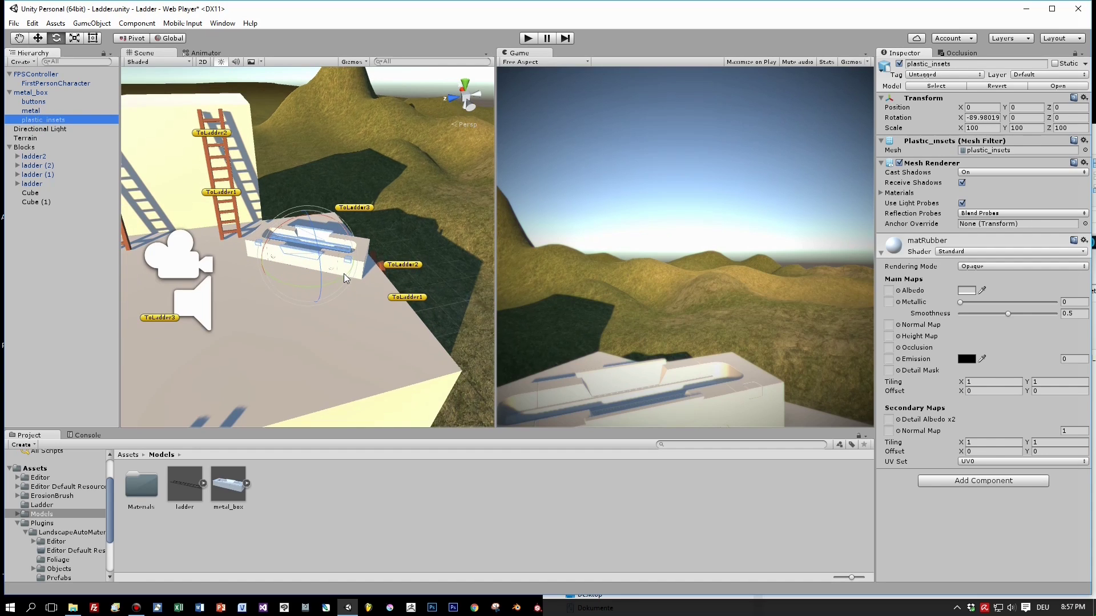
left_click(528, 38)
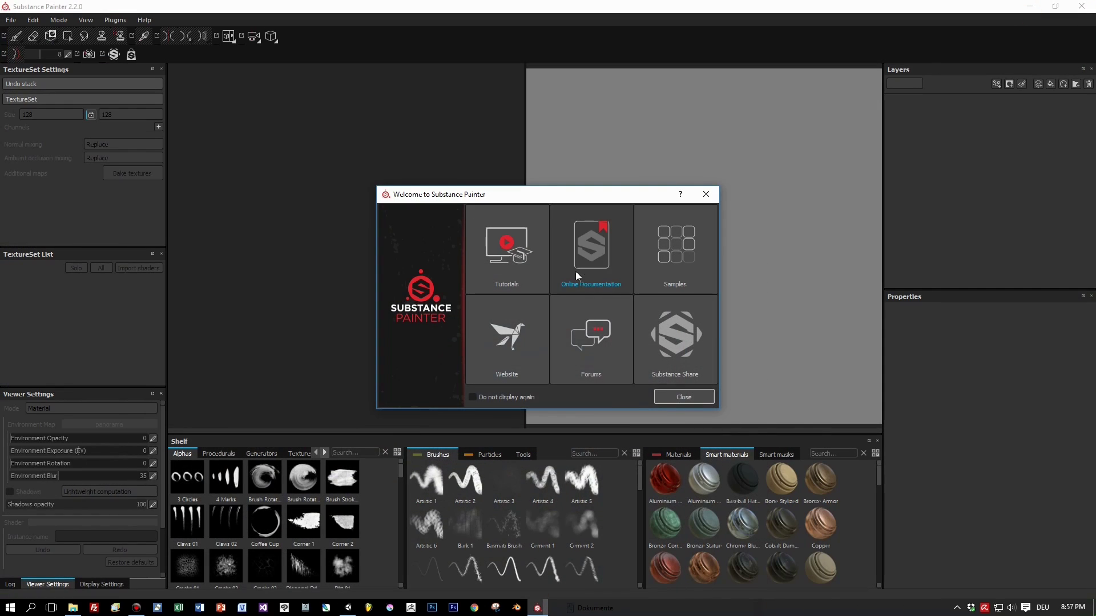
Dismiss the Substance Painter welcome window and open the recent project metal_box.spp
left_click(698, 397)
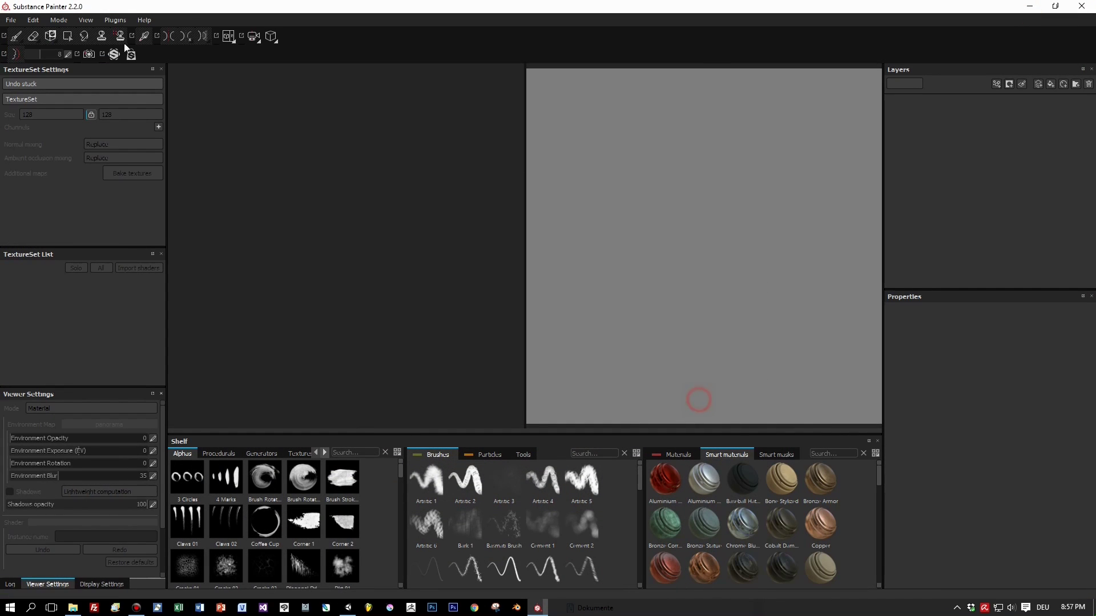
left_click(11, 20)
mouse_move(35, 56)
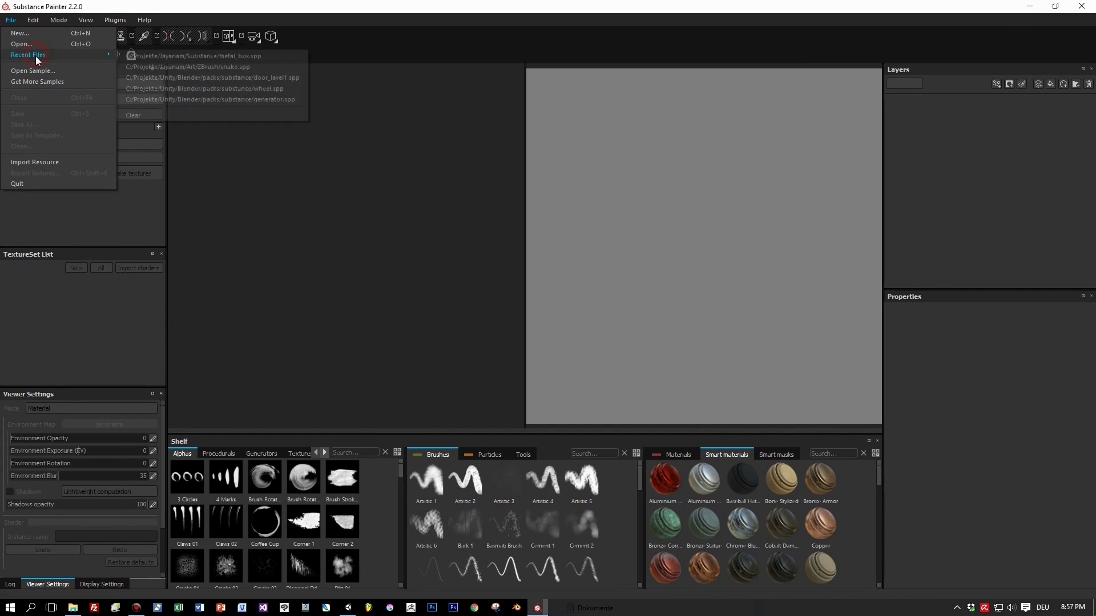
left_click(204, 57)
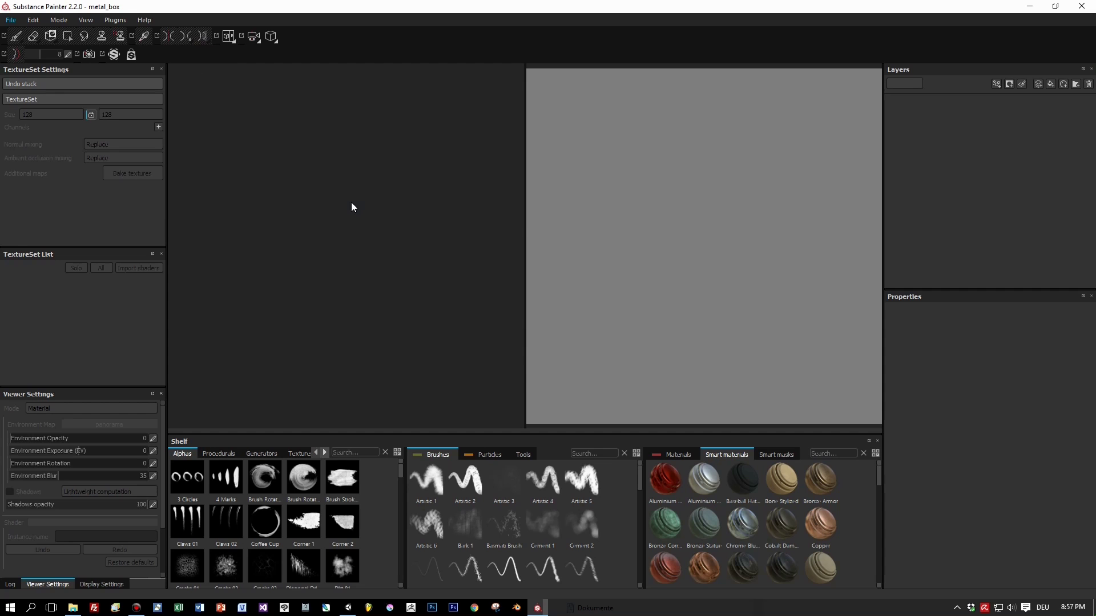
scroll(351, 202, "down", 3)
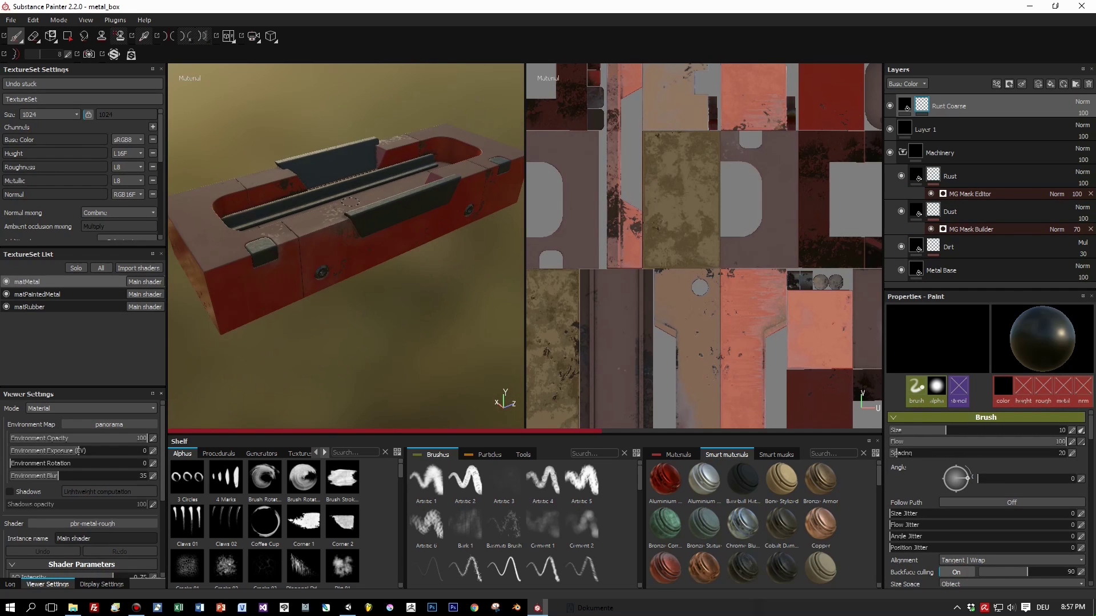
mouse_move(351, 202)
left_mouse_down("alt")
mouse_move(318, 209)
mouse_move(344, 200)
left_mouse_up("alt")
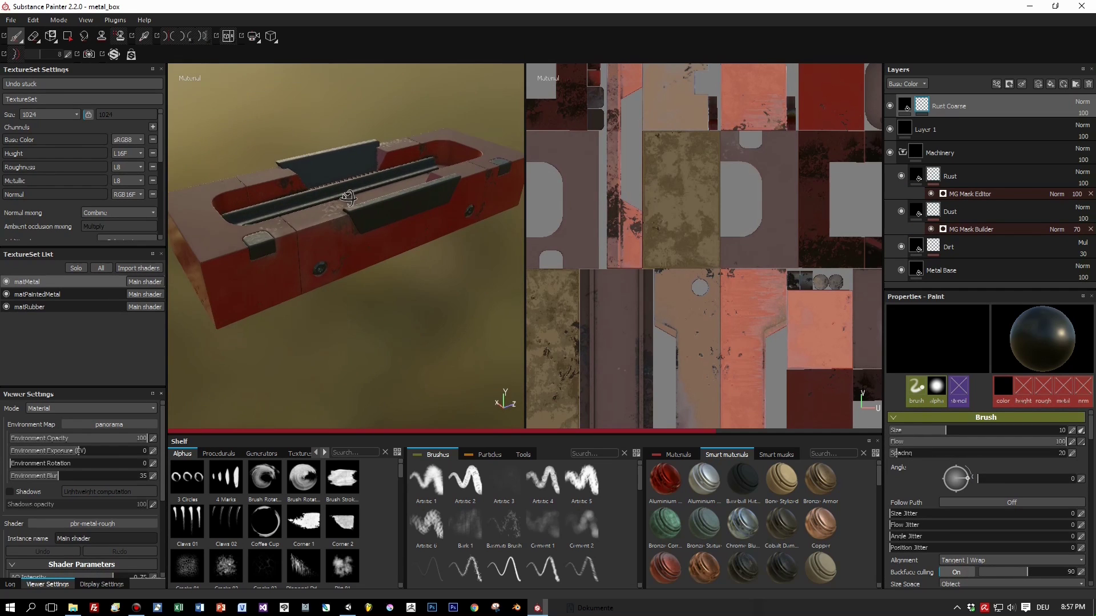
Open the texture export settings and choose the Unity 5 (Standard Specular) configuration
left_click(35, 22)
mouse_move(58, 25)
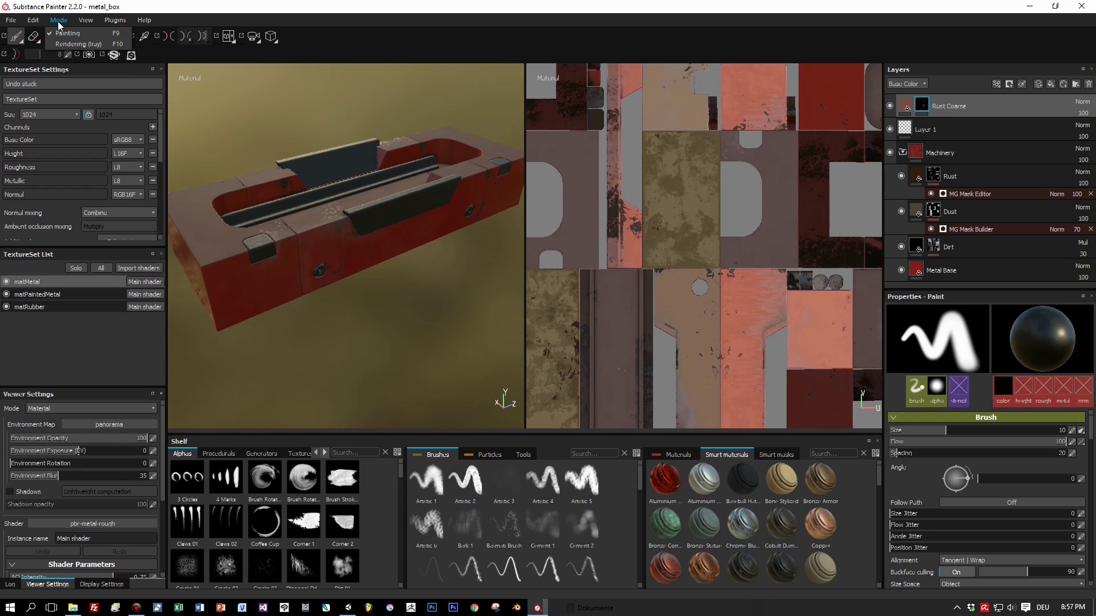
mouse_move(11, 20)
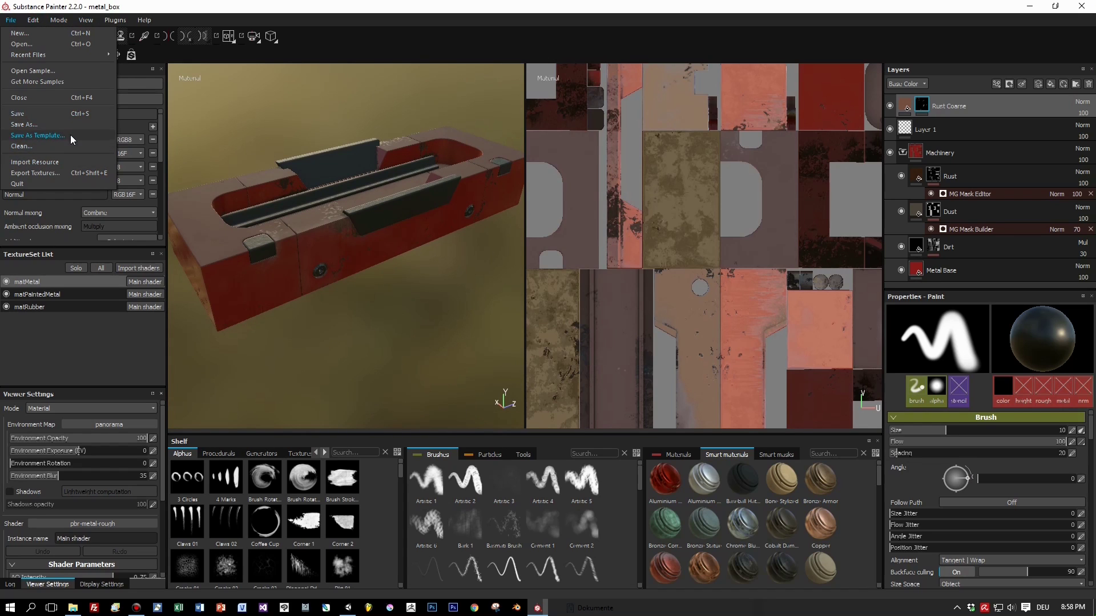
left_click(63, 173)
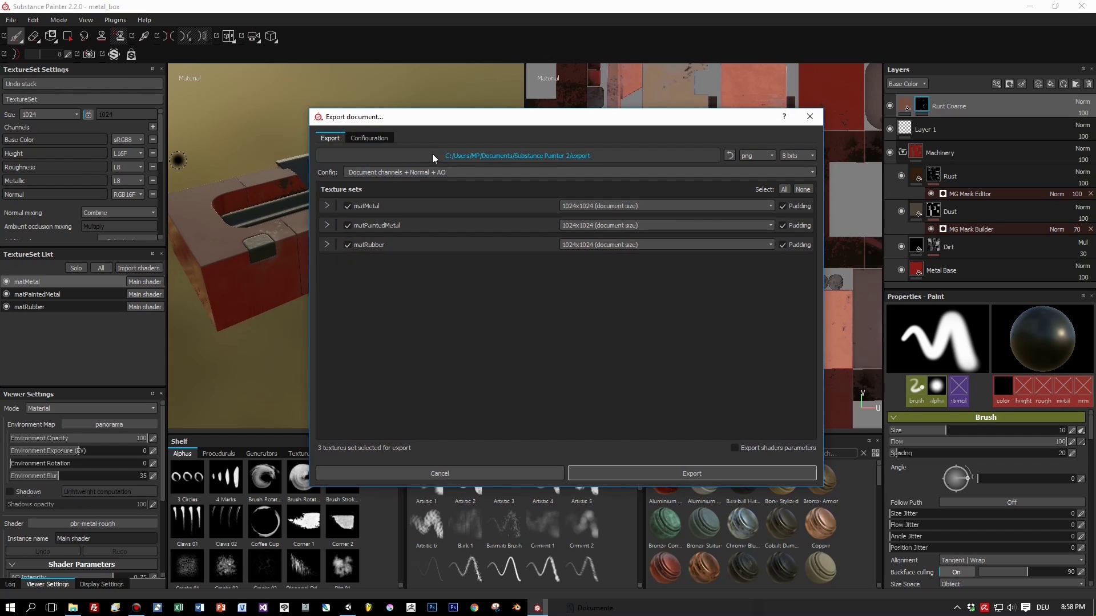
left_click(422, 172)
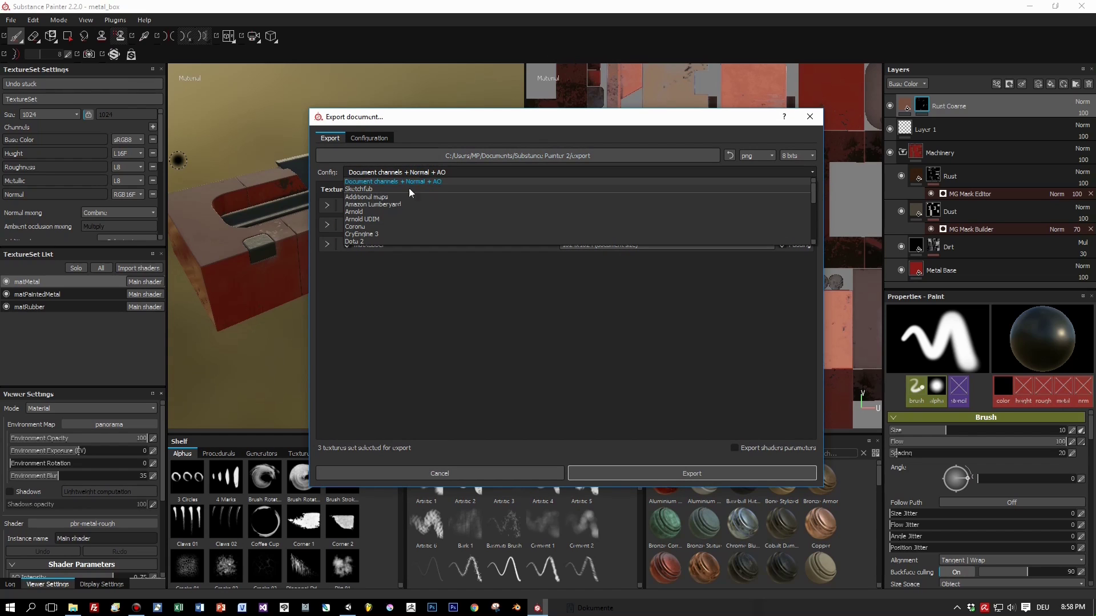
scroll(396, 203, "down", 3)
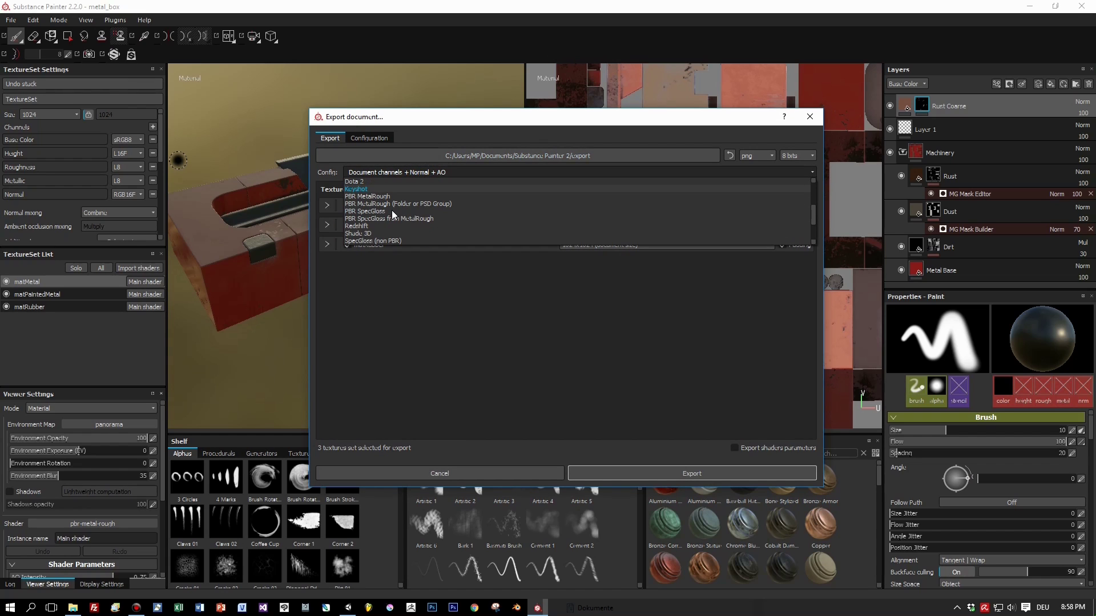
scroll(391, 210, "down", 2)
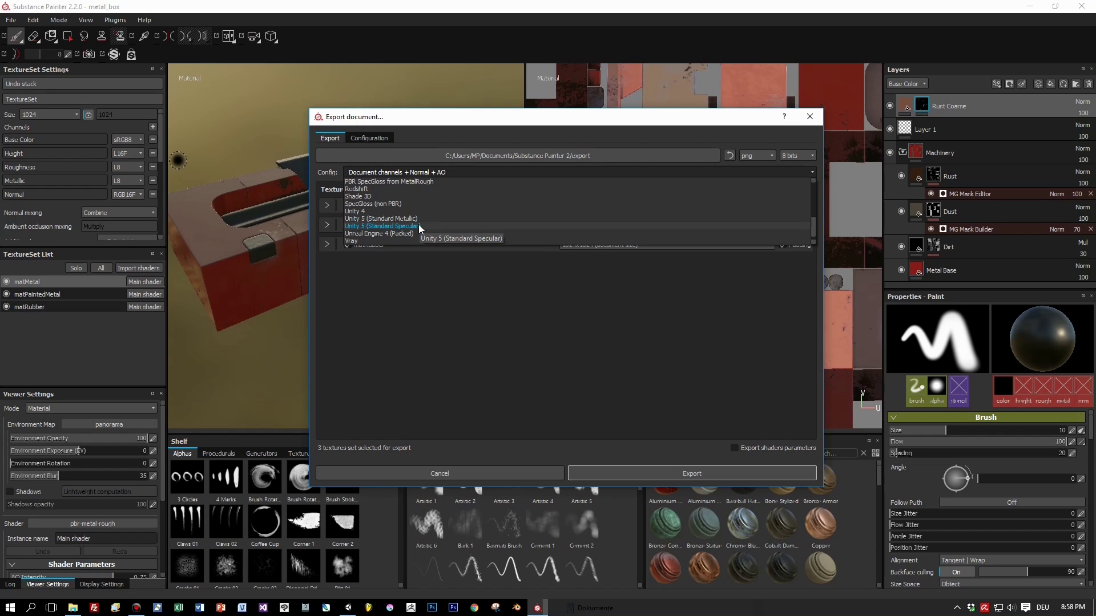
left_click(420, 226)
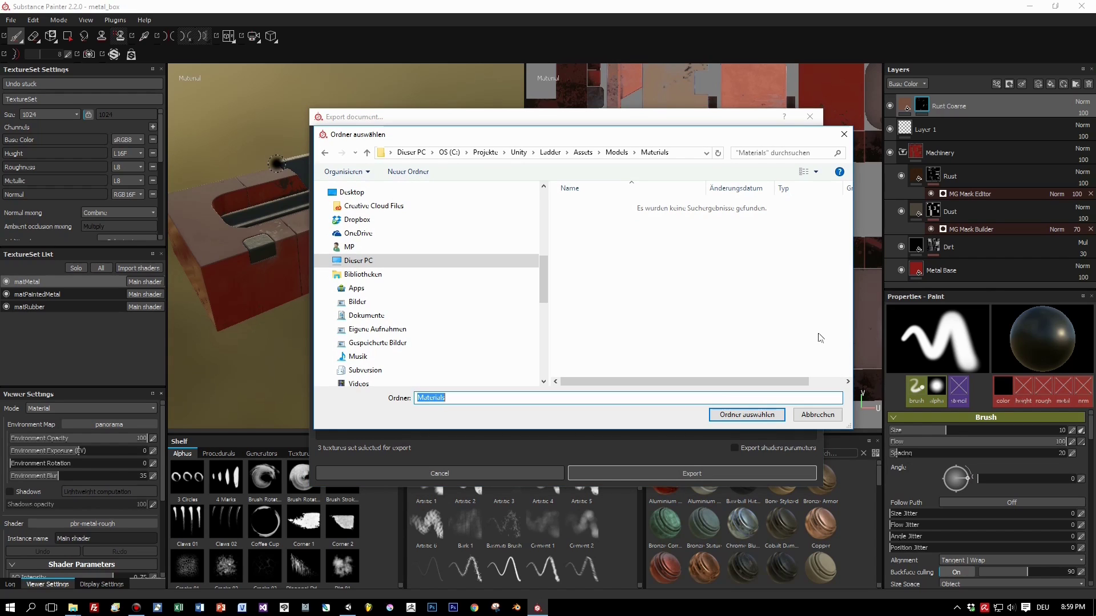
Set the output folder to Ladder/Assets/Models/Materials, review the matMetal texture list, and export all three texture sets
left_click(748, 415)
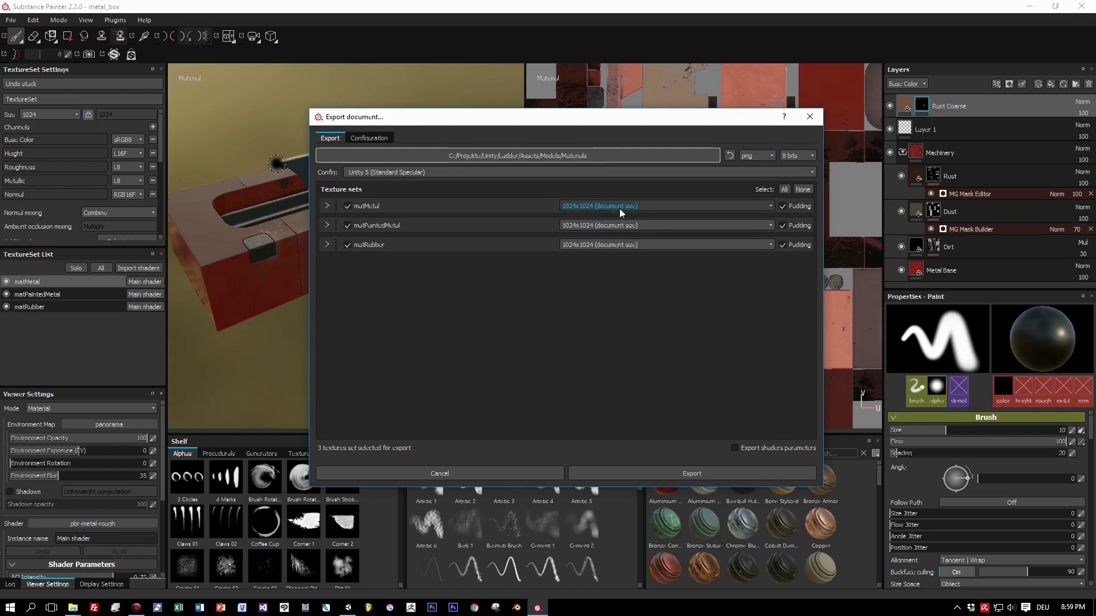
left_click(326, 206)
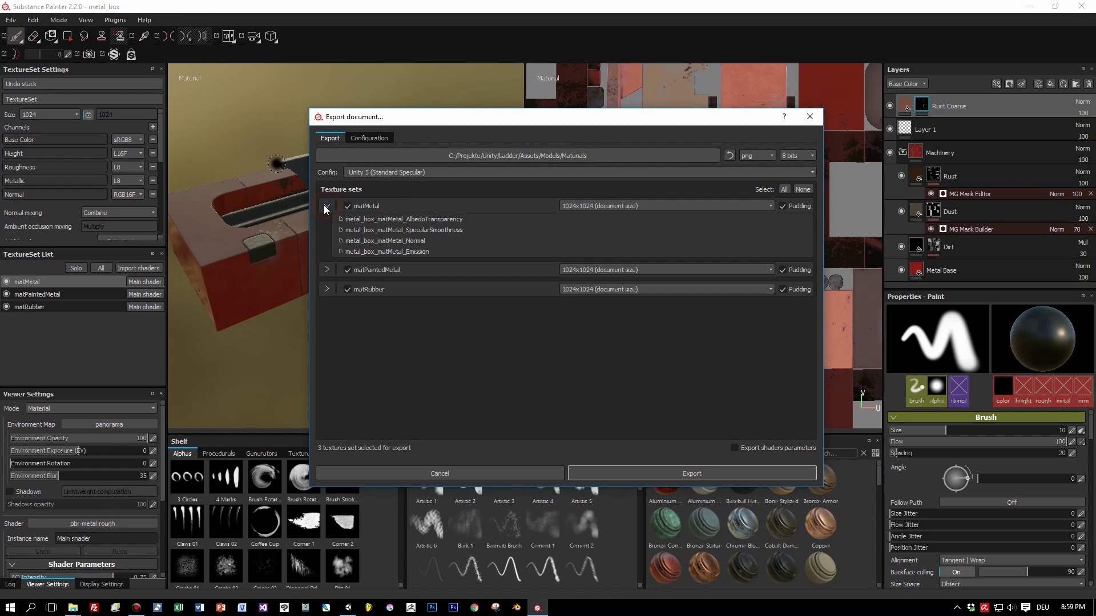
left_click(326, 207)
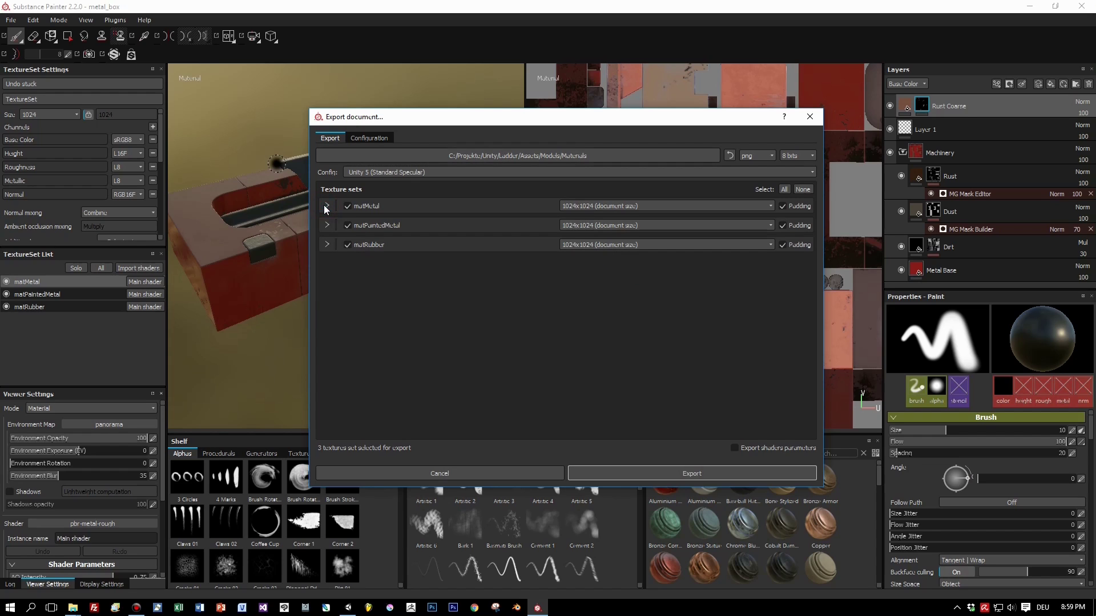
left_click(652, 477)
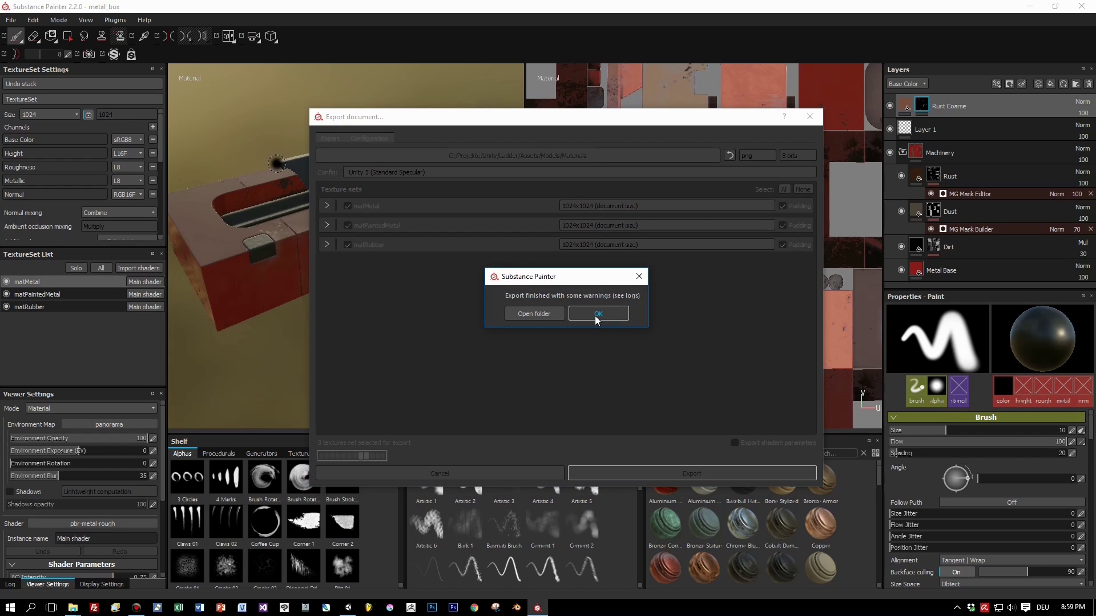
left_click(597, 315)
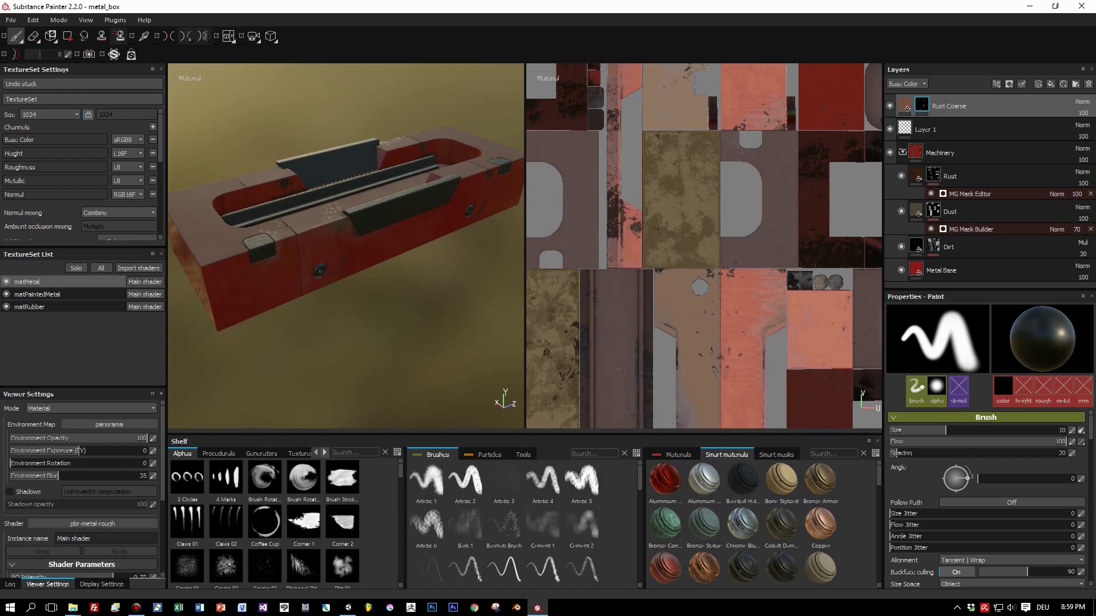
Switch to Unity, open the Materials folder inside Models, and select the metal part of metal_box
left_click(326, 607)
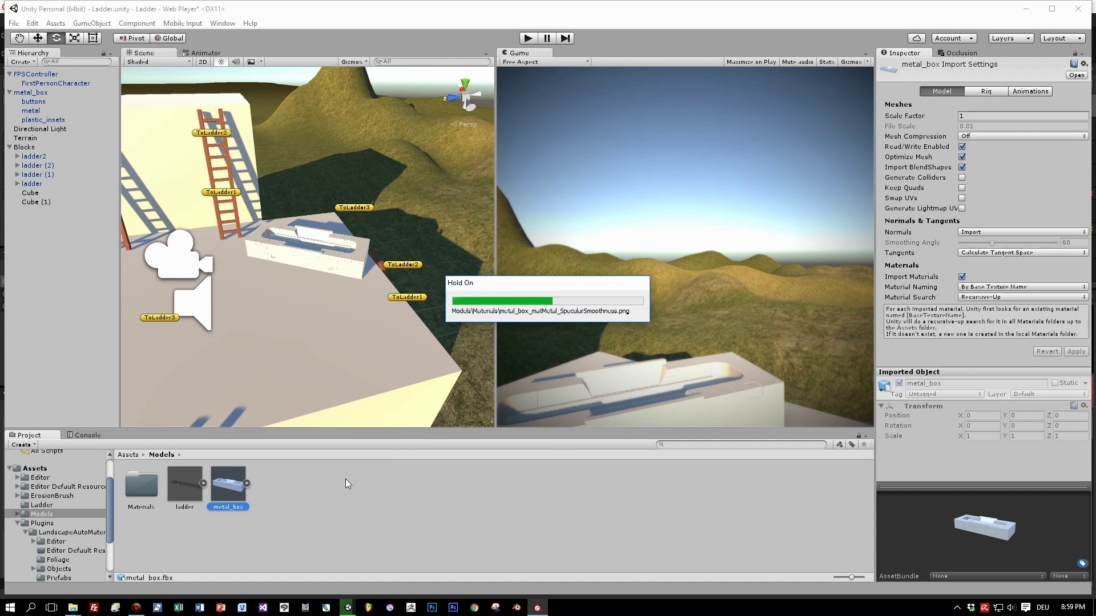
double_click(151, 495)
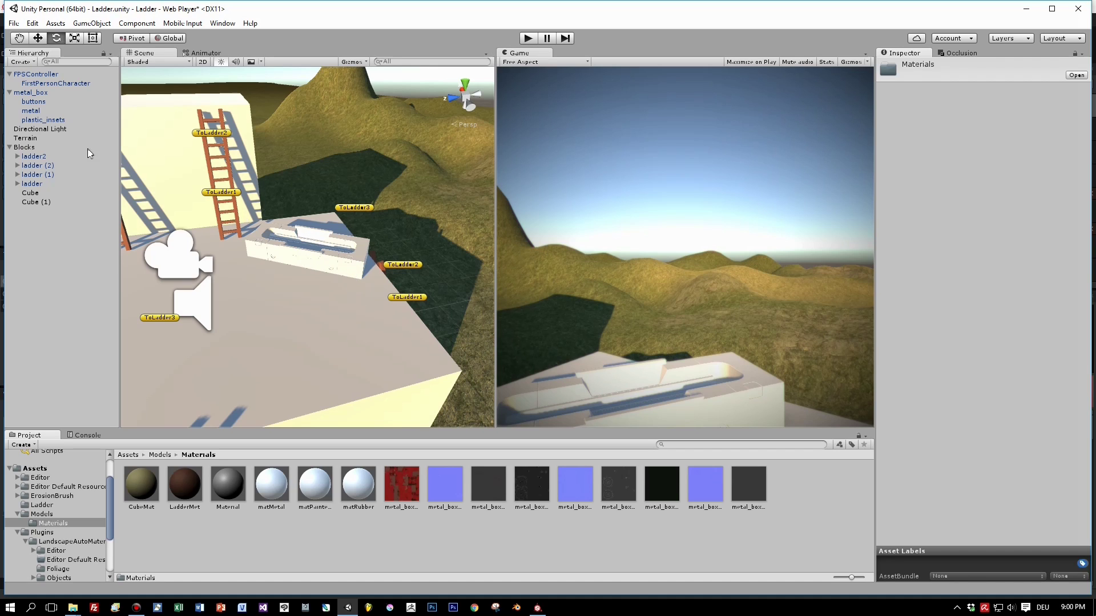
left_click(27, 102)
left_click(29, 110)
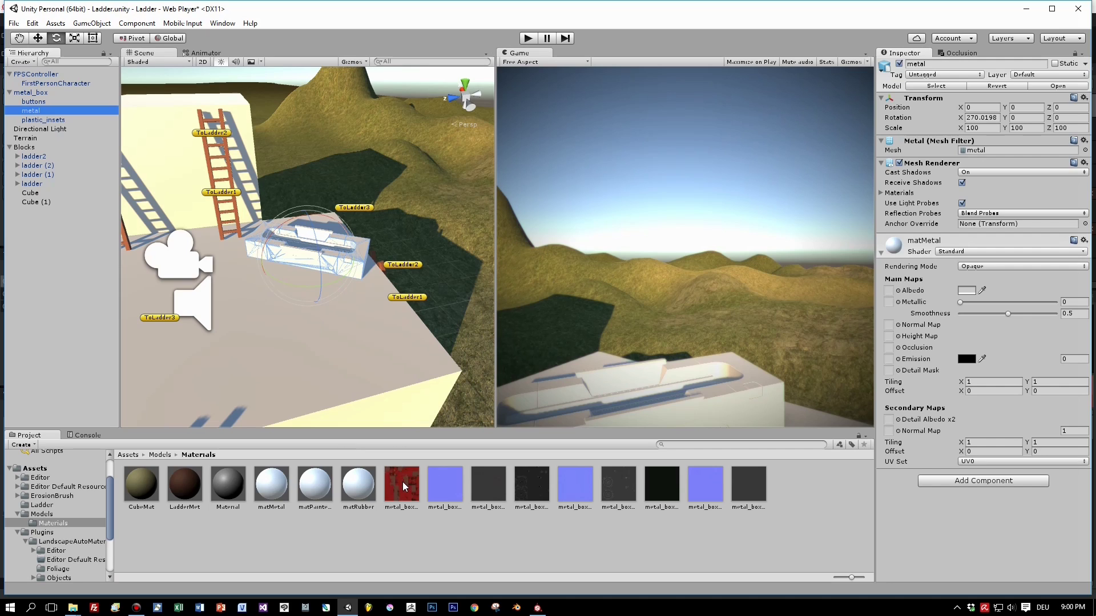
Assign the matMetal albedo and normal textures to the matMetal material and mark the normal texture as a normal map
left_click_drag(404, 486, 895, 294)
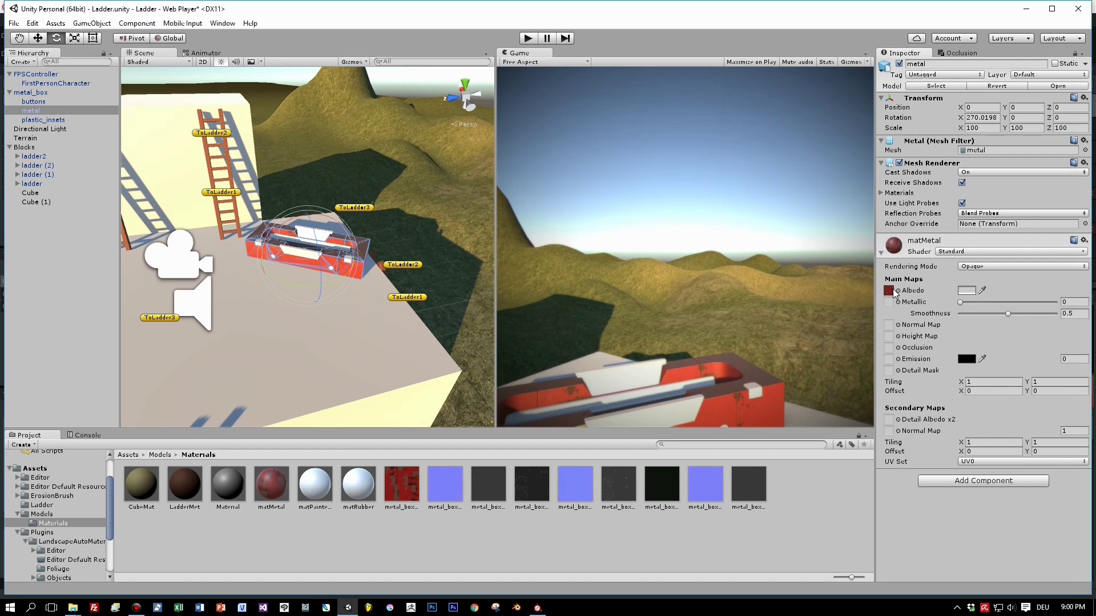
left_click_drag(447, 493, 888, 326)
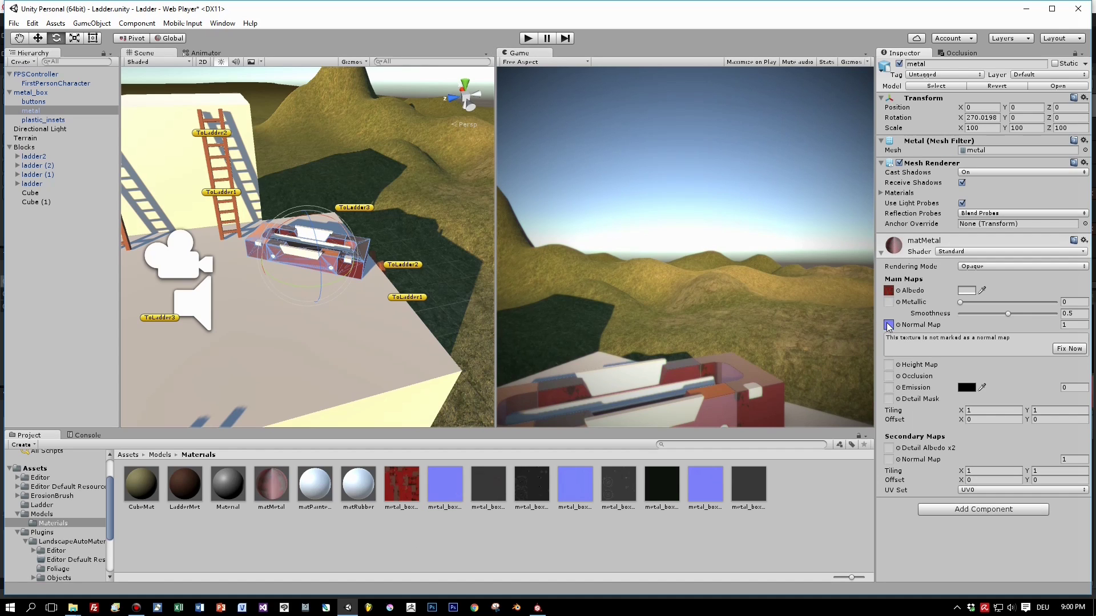
left_click(1069, 349)
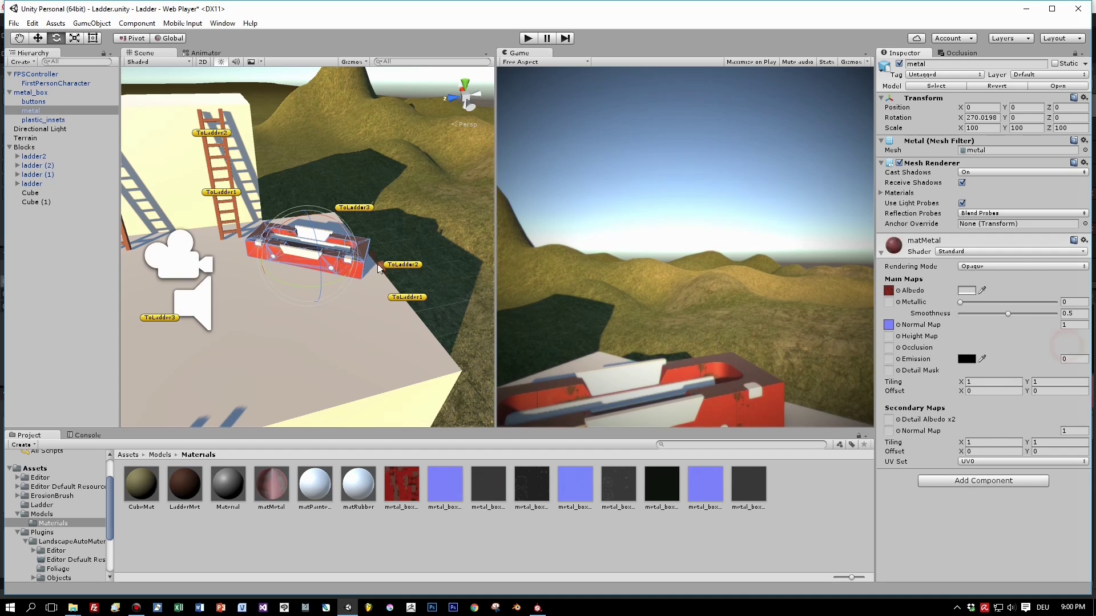
Change matMetal to the Standard (Specular setup) shader and assign metal_box_matMetal_SpecularSmoothness as its specular map
key("f")
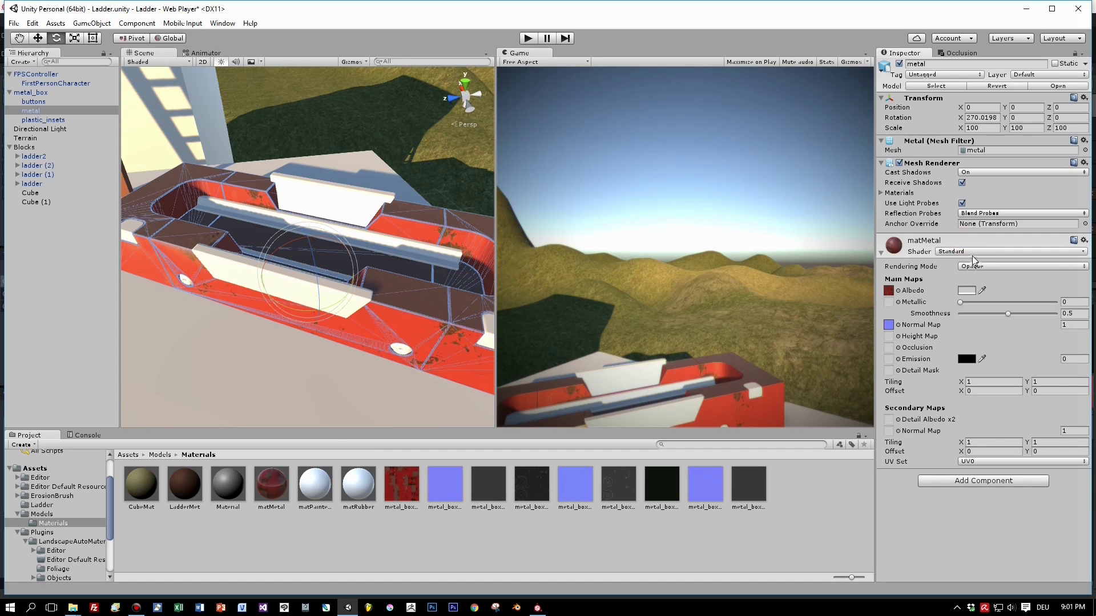
left_click(969, 252)
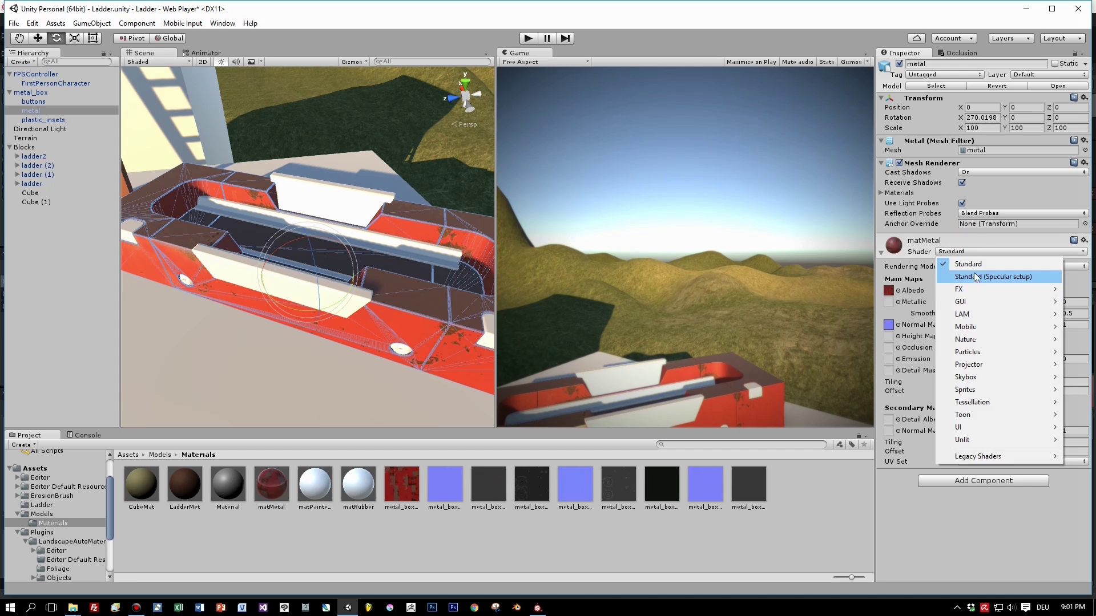
left_click(977, 277)
left_click_drag(541, 496, 890, 302)
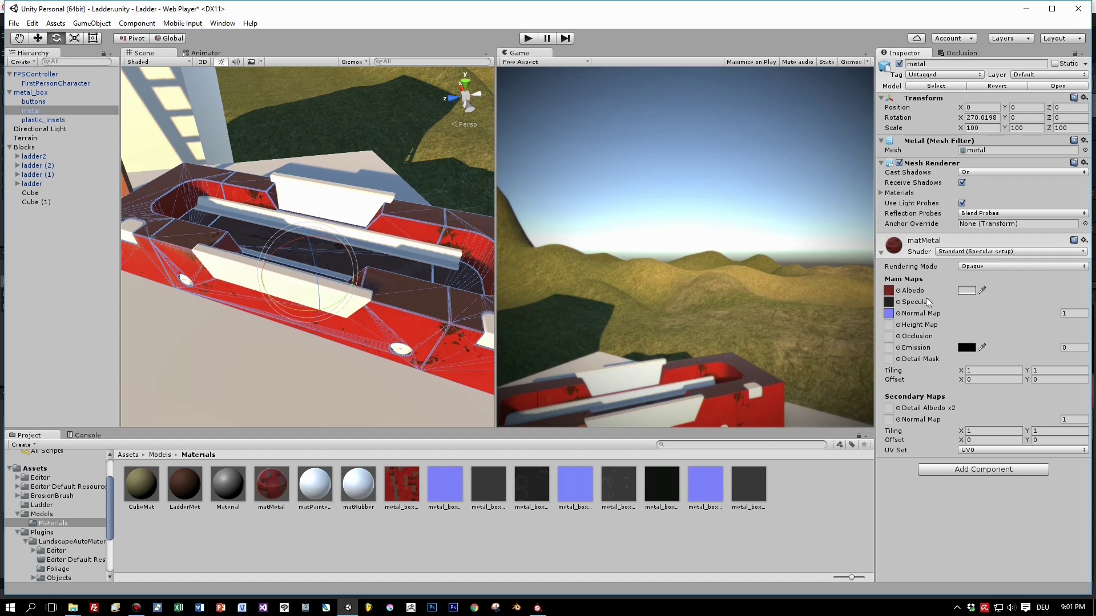
left_click(891, 304)
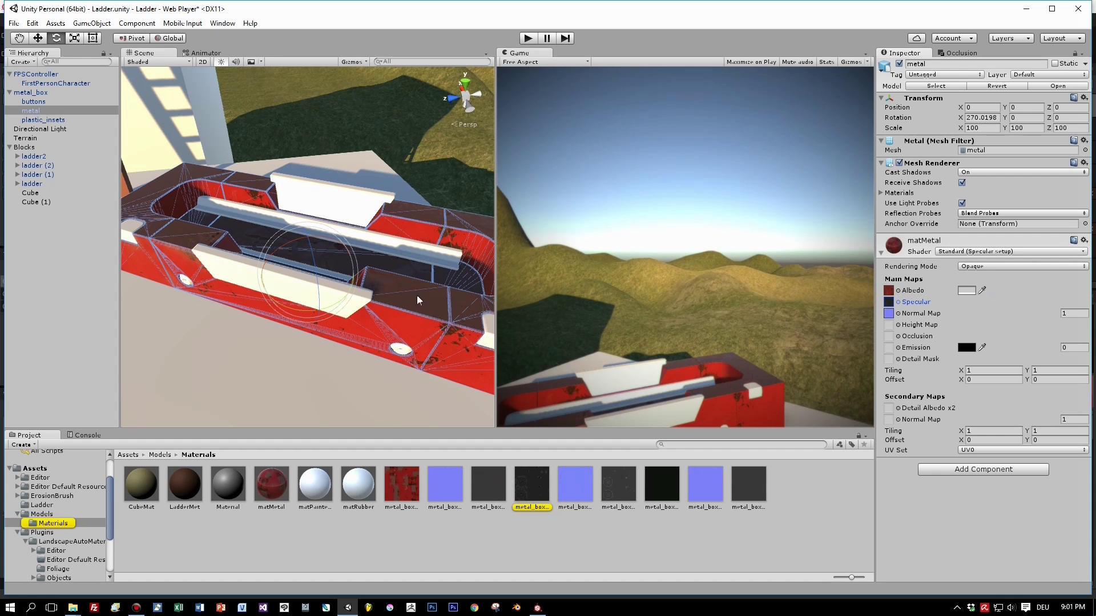
left_click_drag(148, 327, 348, 257, "alt")
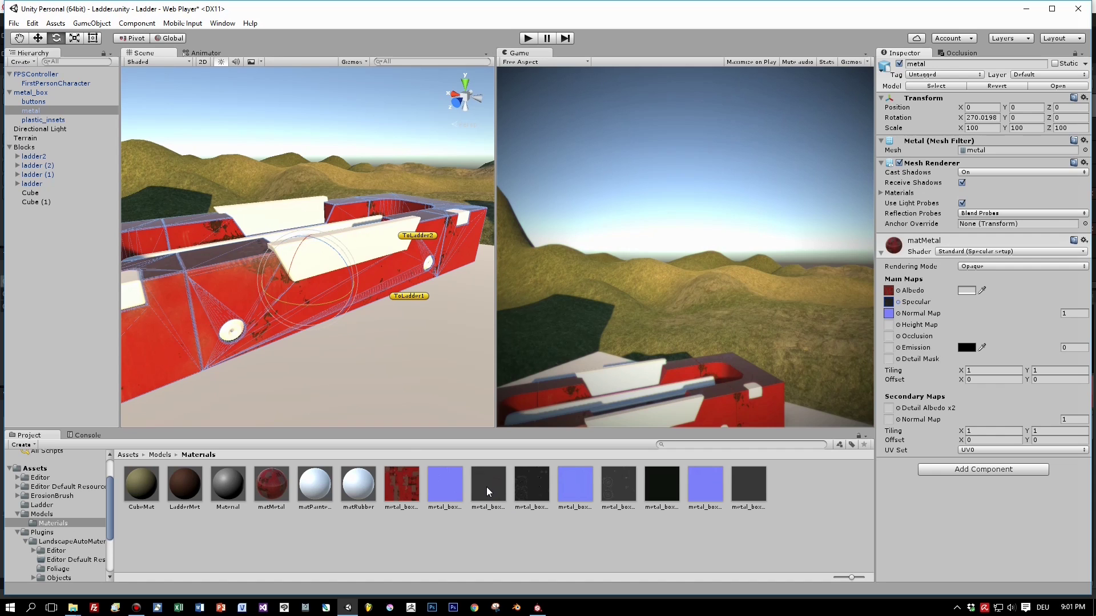
left_click_drag(486, 487, 892, 306)
left_click_drag(341, 300, 288, 324, "alt")
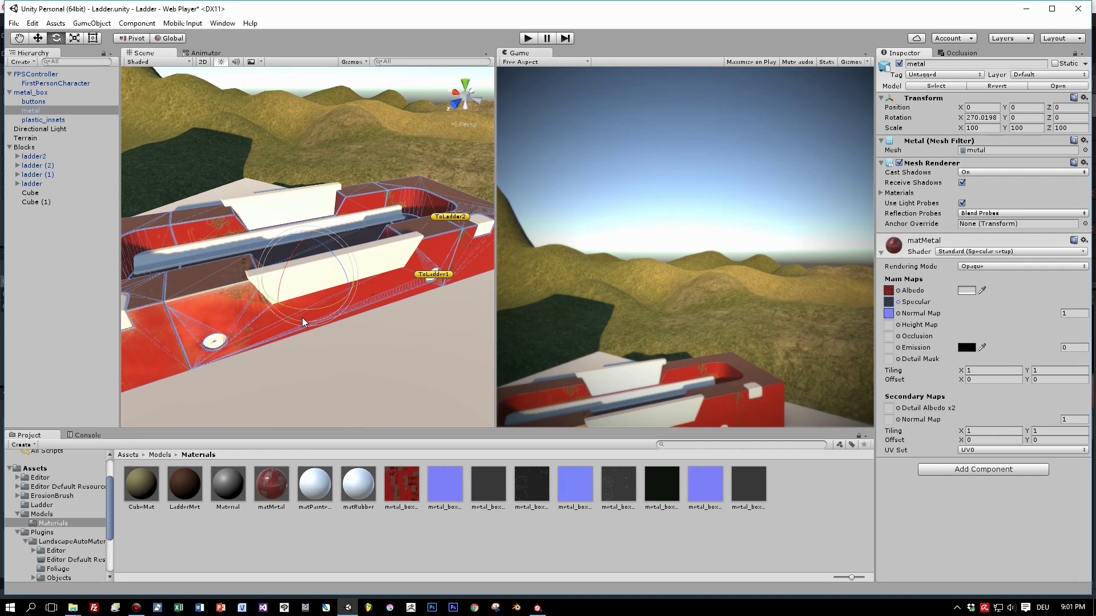
Assign the matRubber albedo and normal textures to the plastic_insets material and mark the normal texture as a normal map
left_click(62, 120)
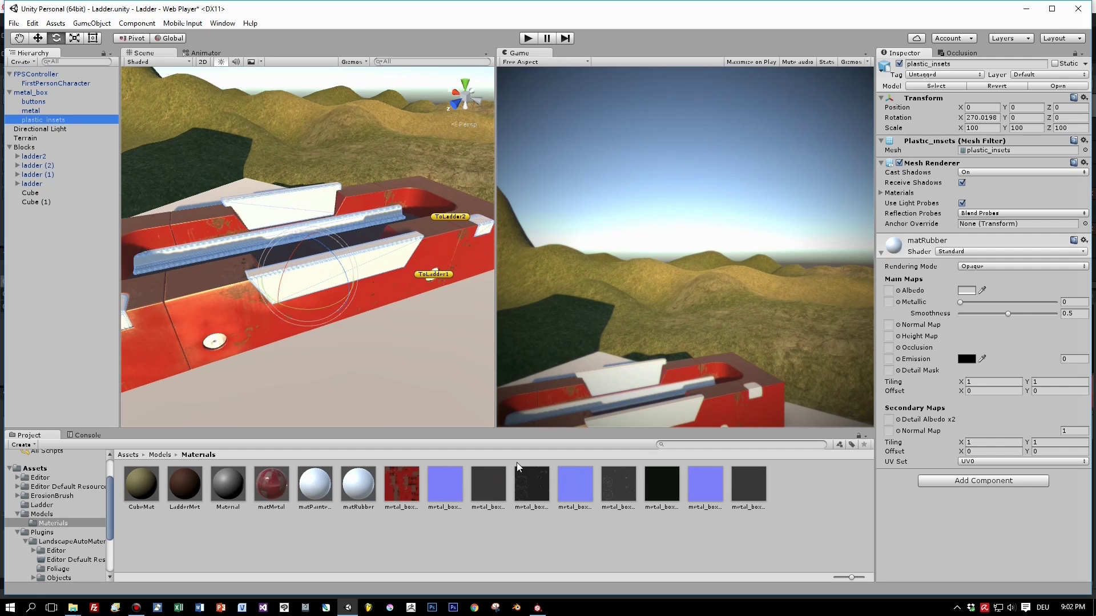
left_click(663, 486)
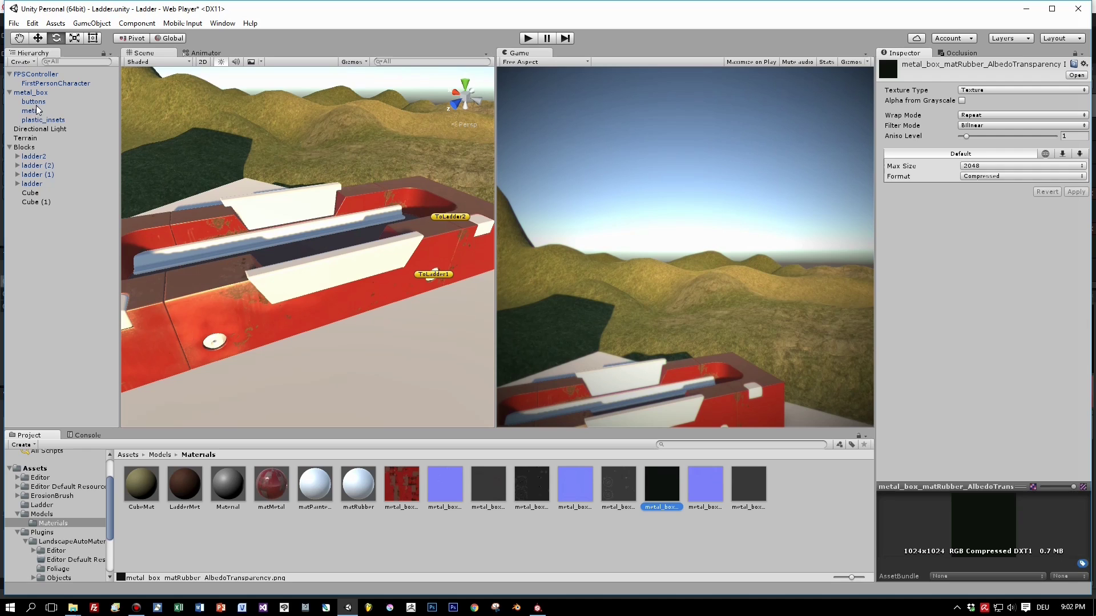
left_click(37, 120)
left_click_drag(663, 496, 888, 290)
left_click_drag(706, 485, 888, 329)
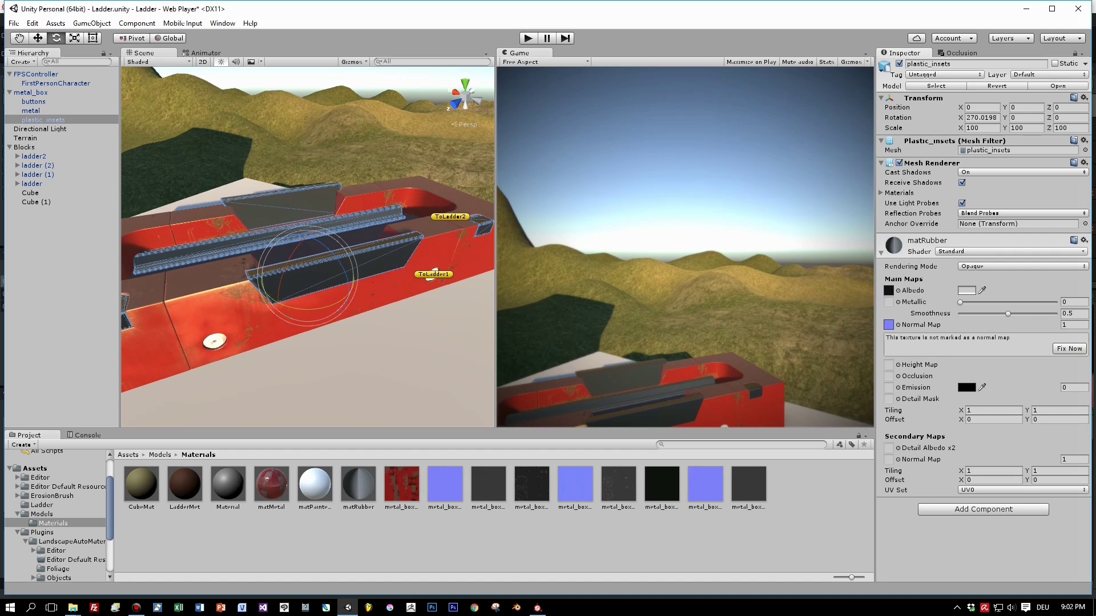
left_click(1060, 350)
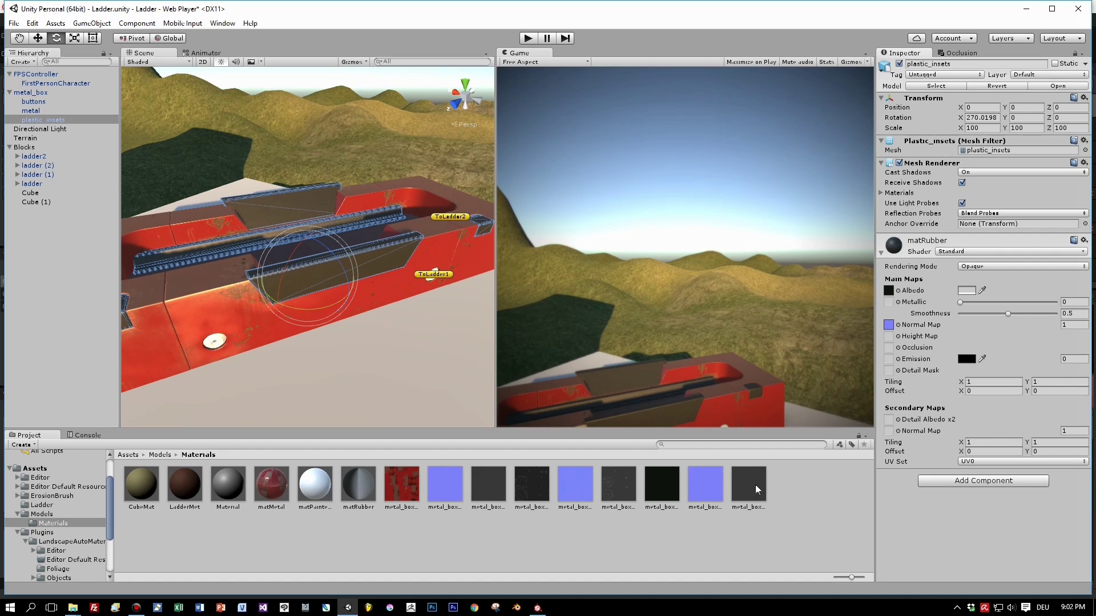
Change matRubber to the Standard (Specular setup) shader and assign the matRubber specular texture as its specular map
left_click_drag(757, 489, 949, 360)
left_click(957, 251)
left_click(969, 277)
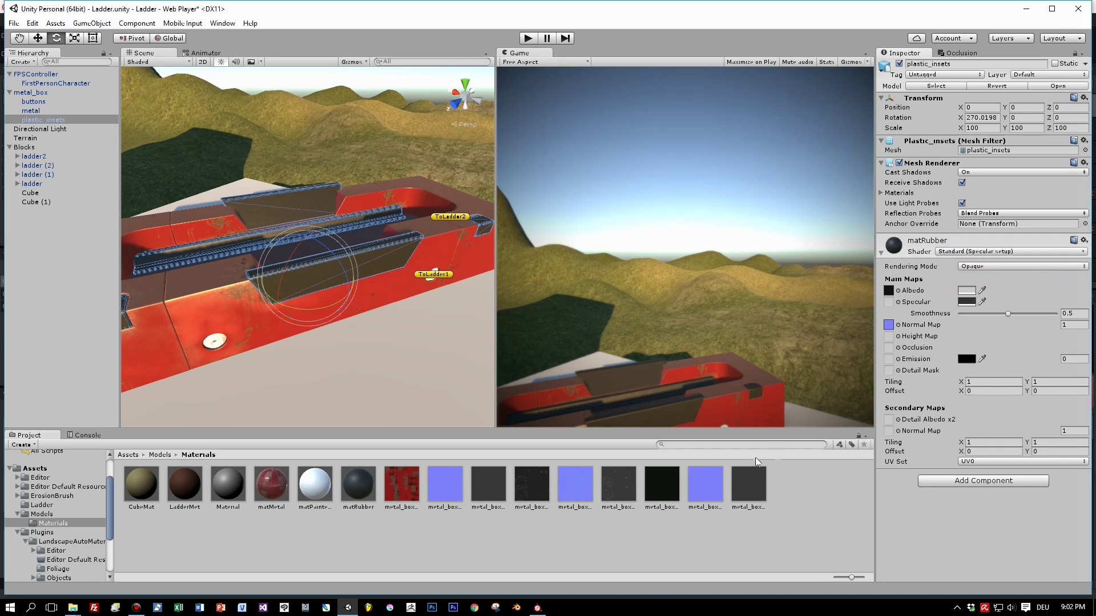
left_click_drag(748, 482, 894, 303)
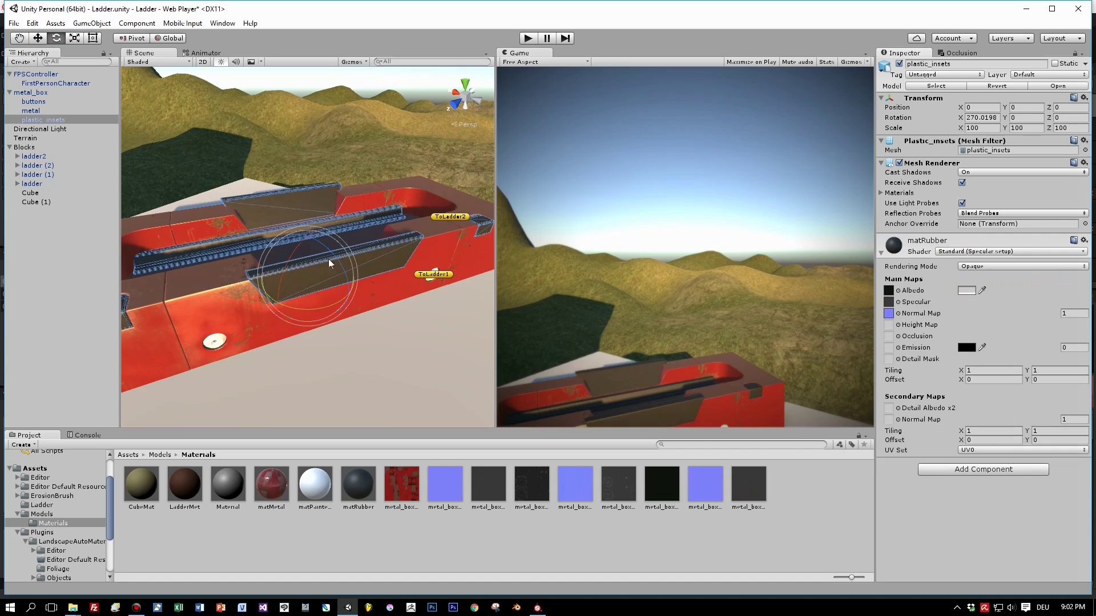
scroll(318, 259, "up", 5)
scroll(317, 259, "down", 5)
left_click_drag(318, 259, 290, 253, "alt")
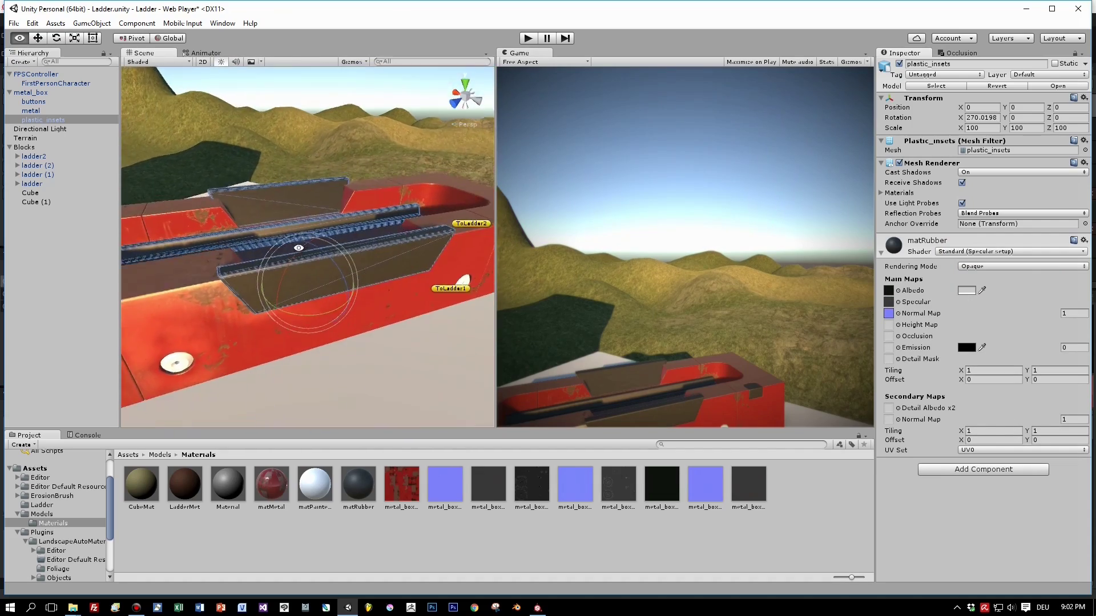
Change the buttons' matPaintedMetal material to the Standard (Specular setup) shader and assign the painted-metal albedo texture
left_click(34, 102)
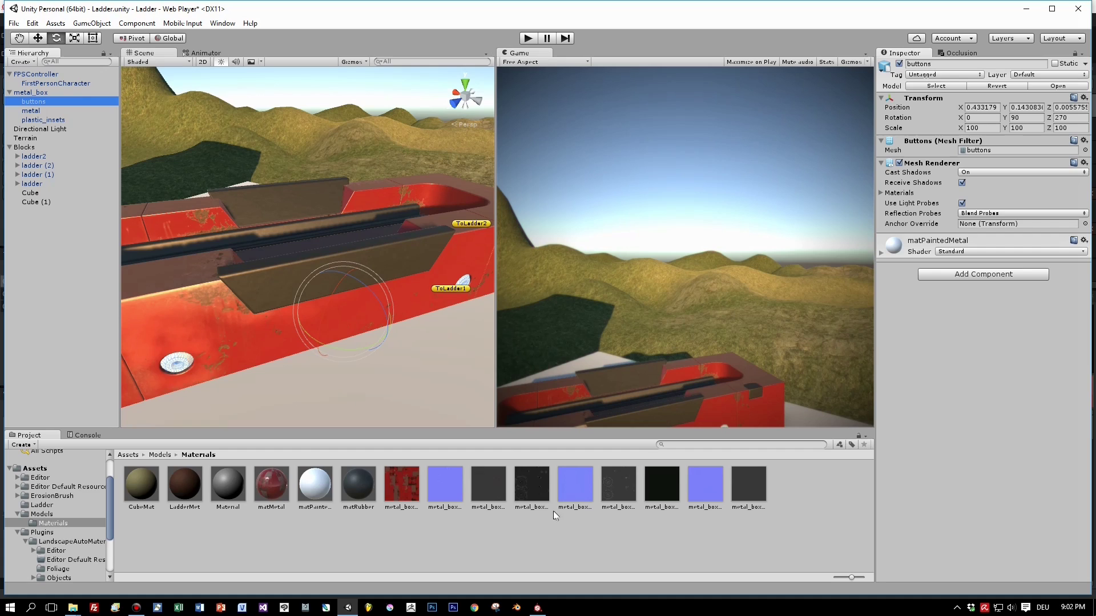
left_click(907, 239)
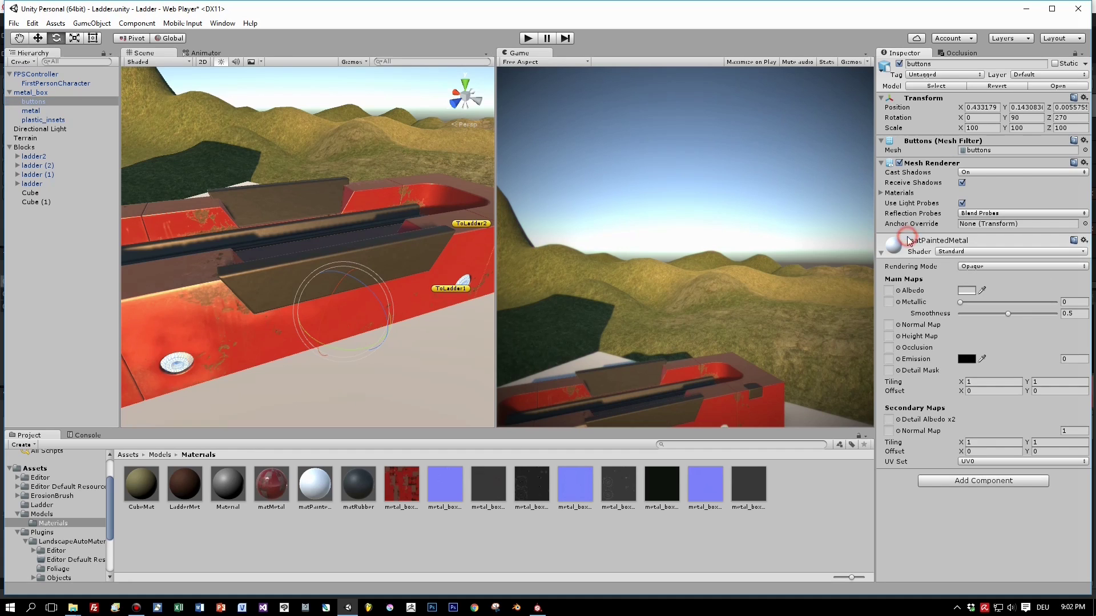
left_click(939, 240)
left_click(963, 252)
left_click(993, 277)
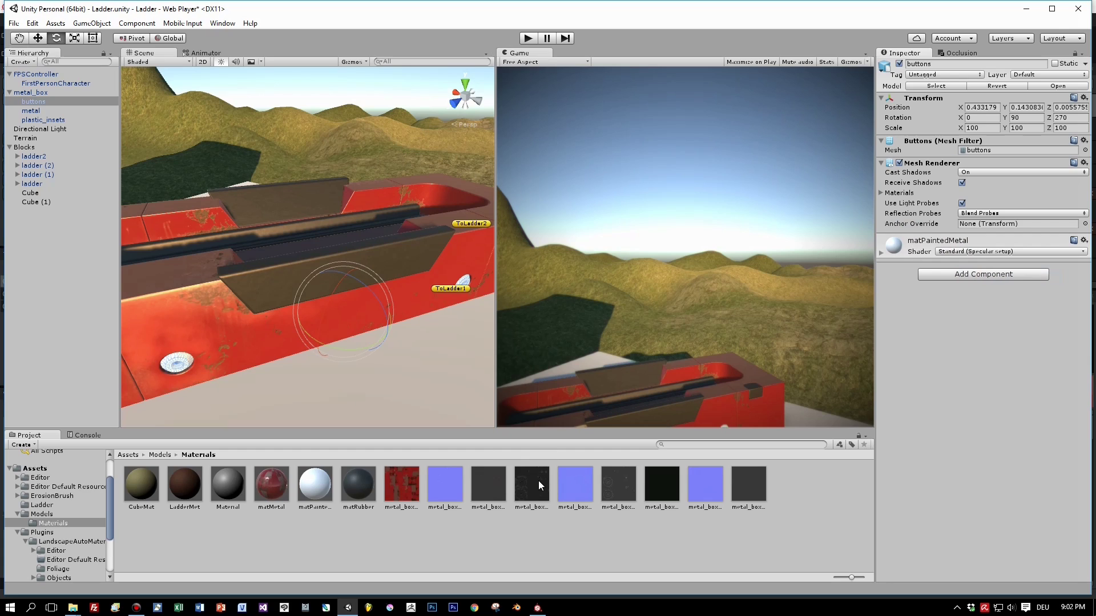
left_click_drag(534, 484, 906, 253)
left_click(924, 249)
left_click_drag(532, 485, 888, 291)
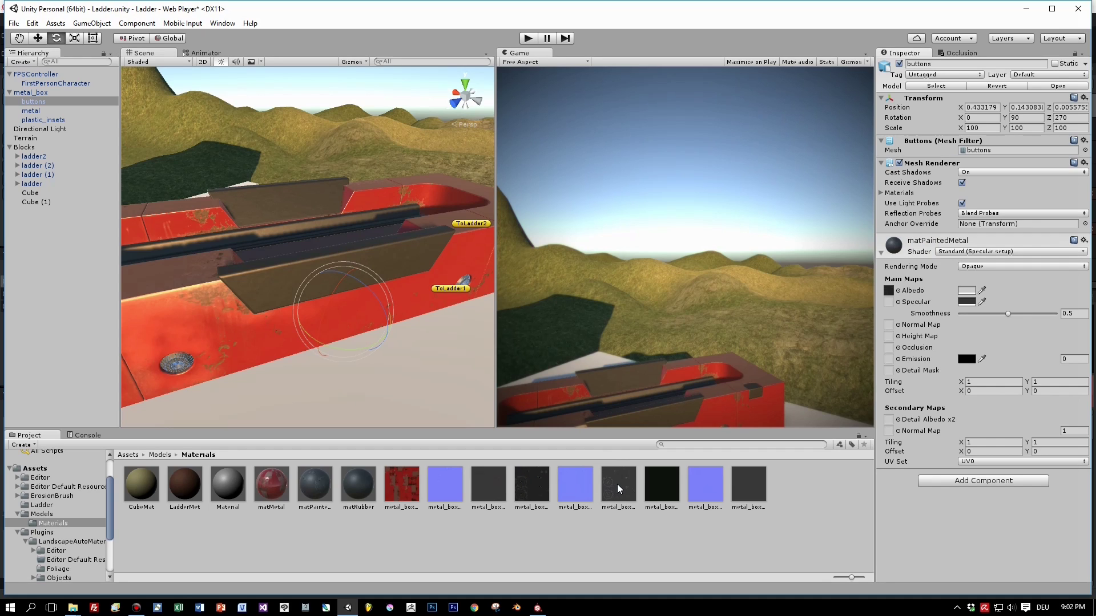
Assign the painted-metal normal and specular textures to the buttons' matPaintedMetal material, marking the normal texture as a normal map
left_click_drag(581, 486, 890, 325)
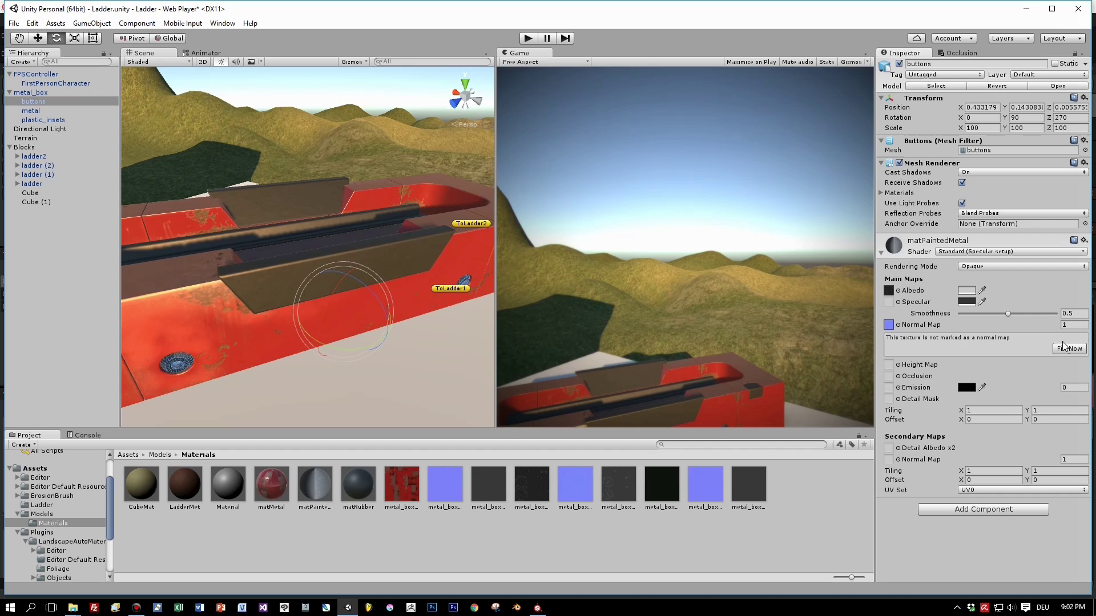
left_click(1069, 348)
left_click_drag(621, 491, 898, 308)
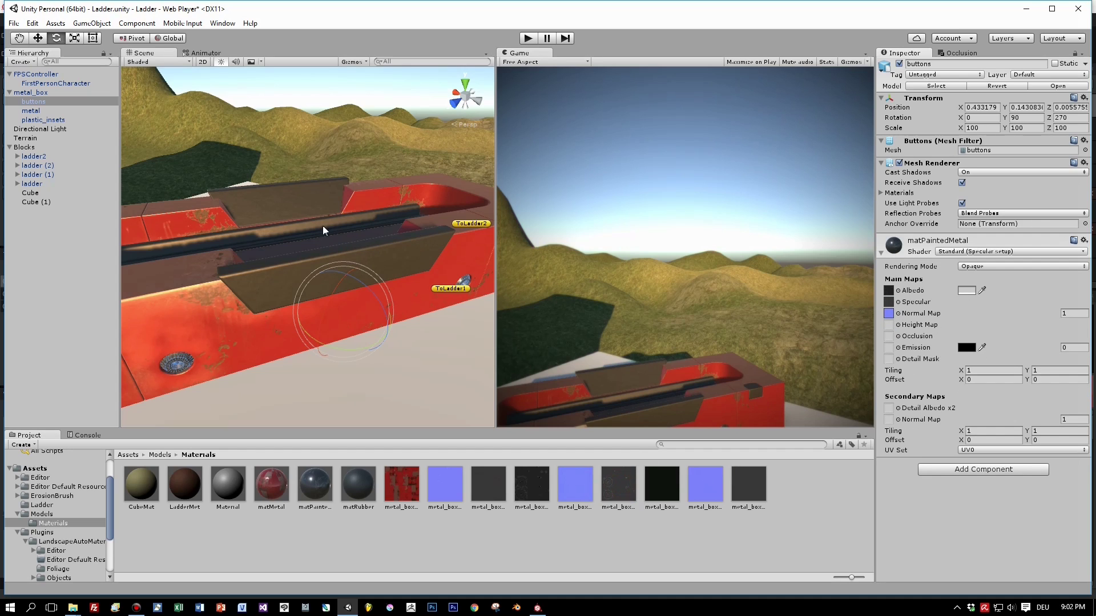
Run the scene in play mode and walk around the metal box and ladder to examine the textured materials from several sides
left_click_drag(323, 231, 405, 242, "alt")
left_click(286, 346)
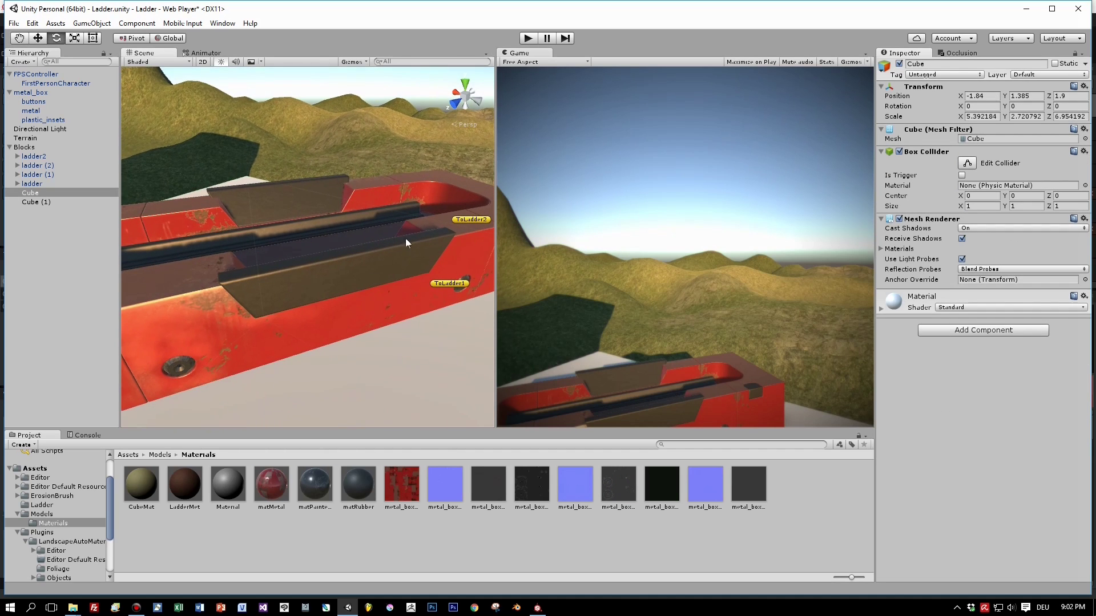
left_click(528, 38)
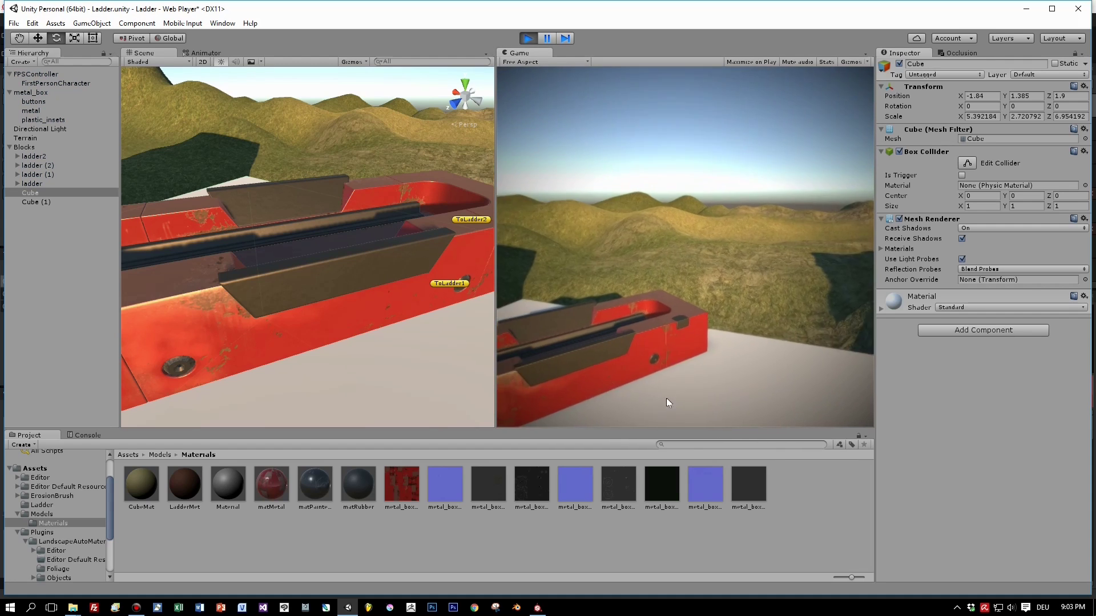
key("w")
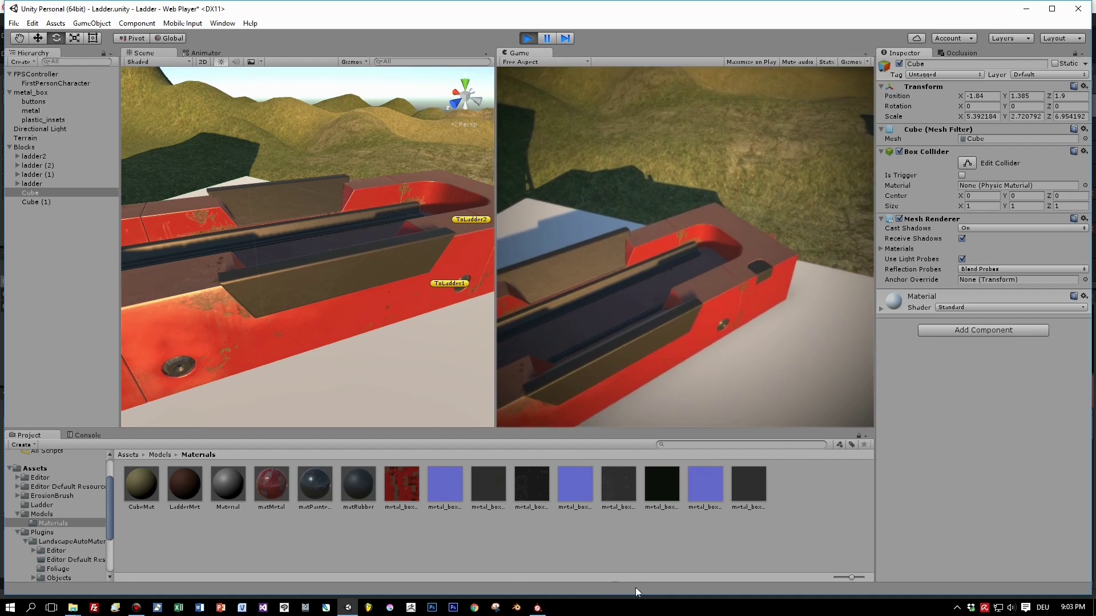
key("w")
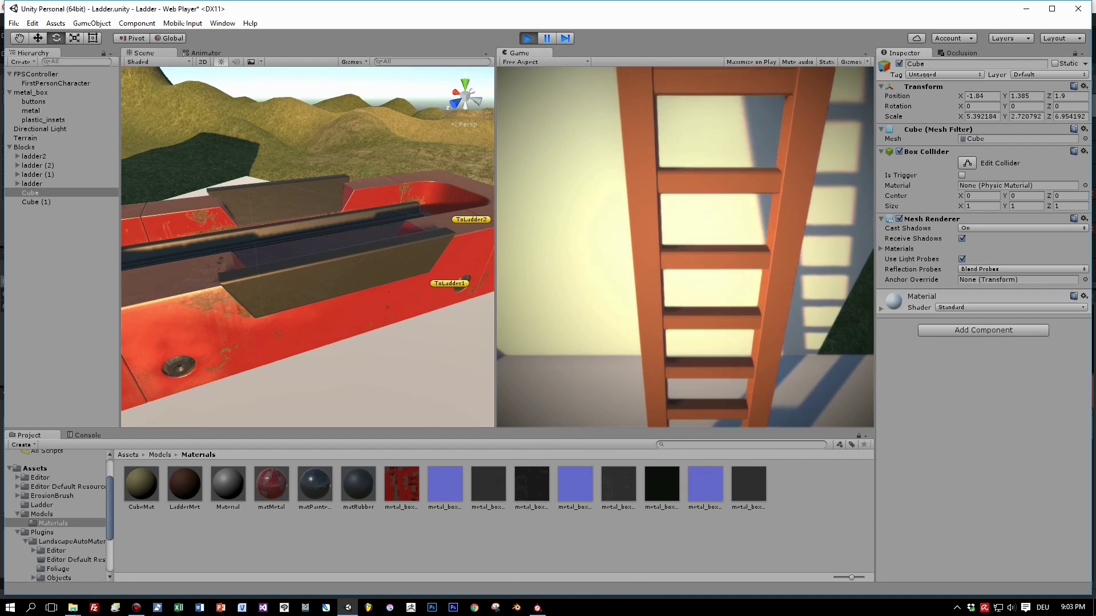
key("s")
key("d")
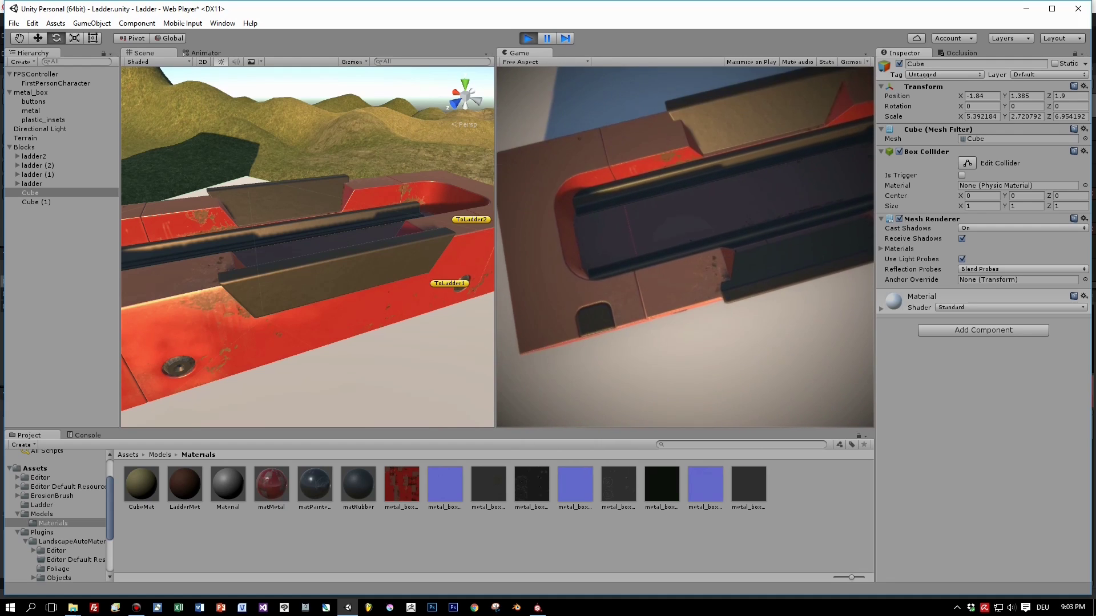
key("s")
key("w")
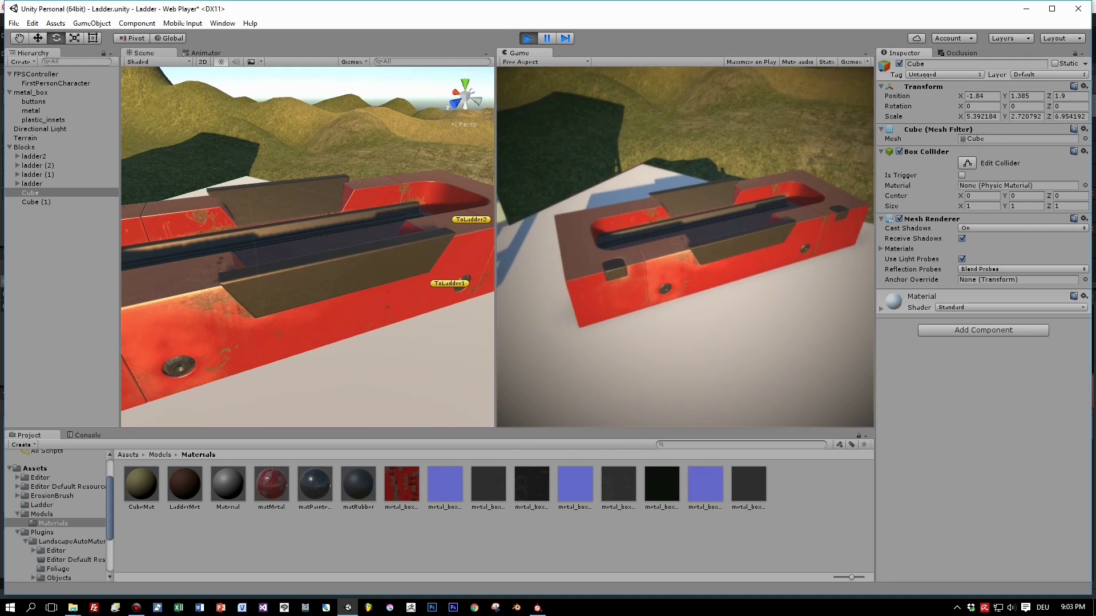
key("w")
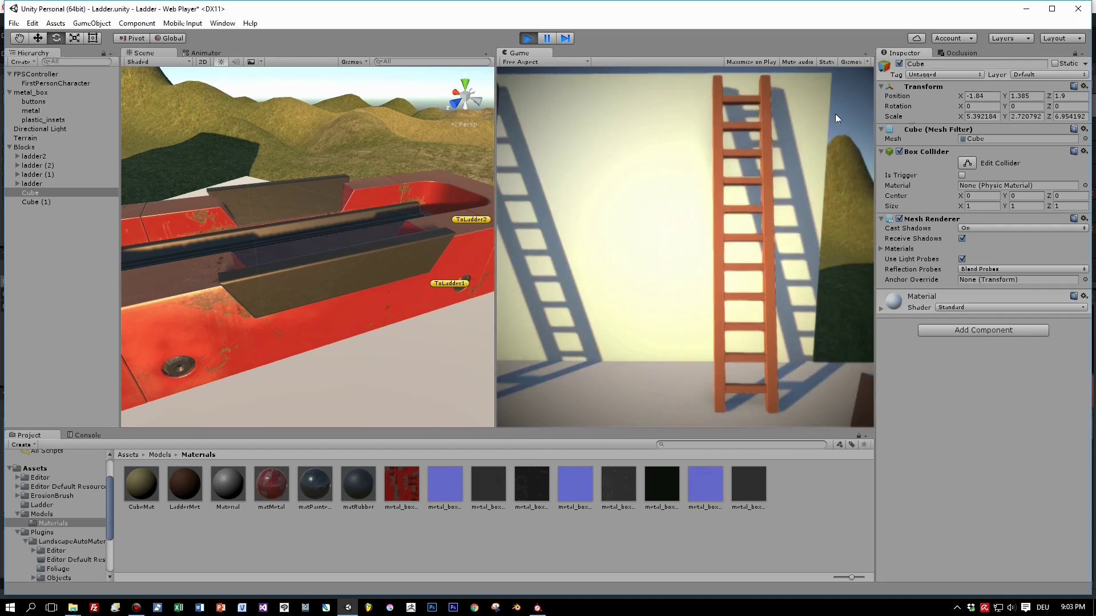